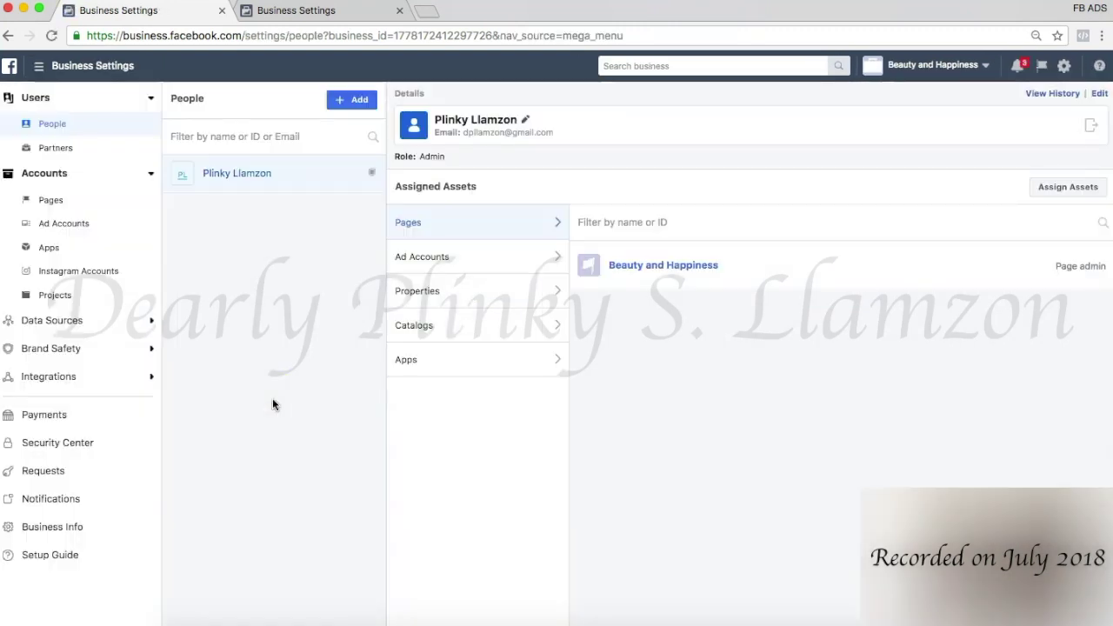
Start adding a new partner to Beauty and Happiness, entering the other business's Business Manager ID as the Partner Business ID
click(74, 158)
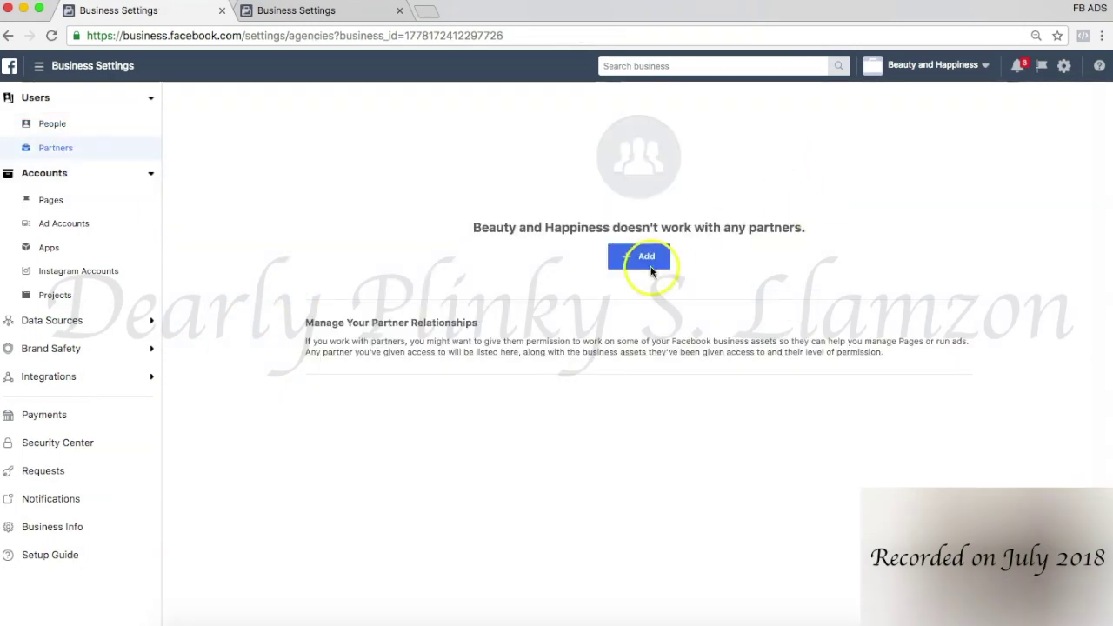
click(641, 259)
click(414, 340)
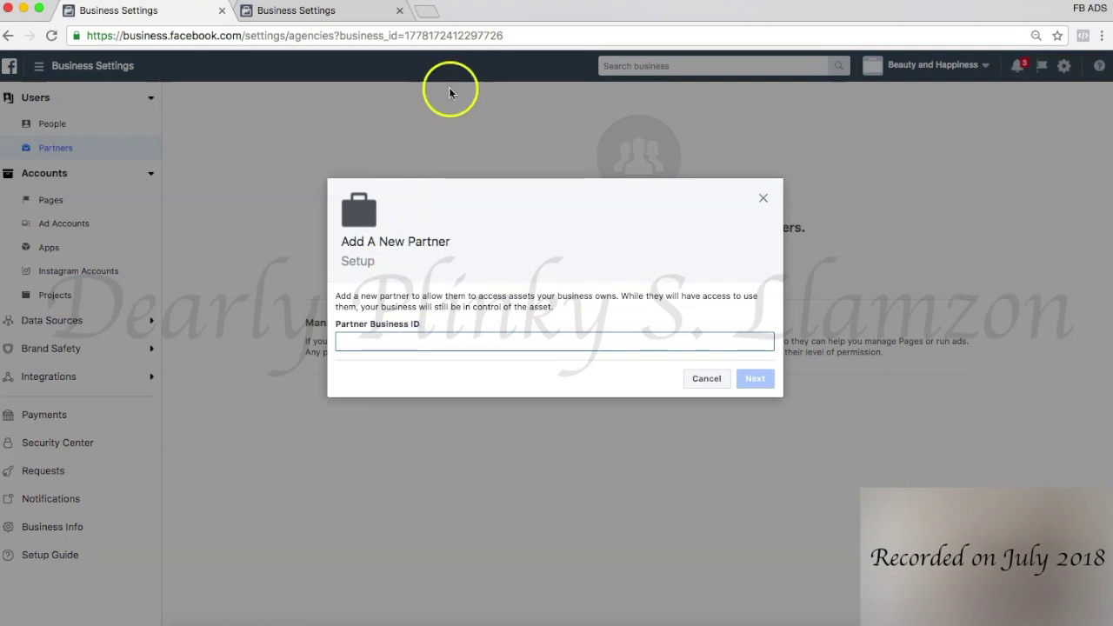
click(342, 12)
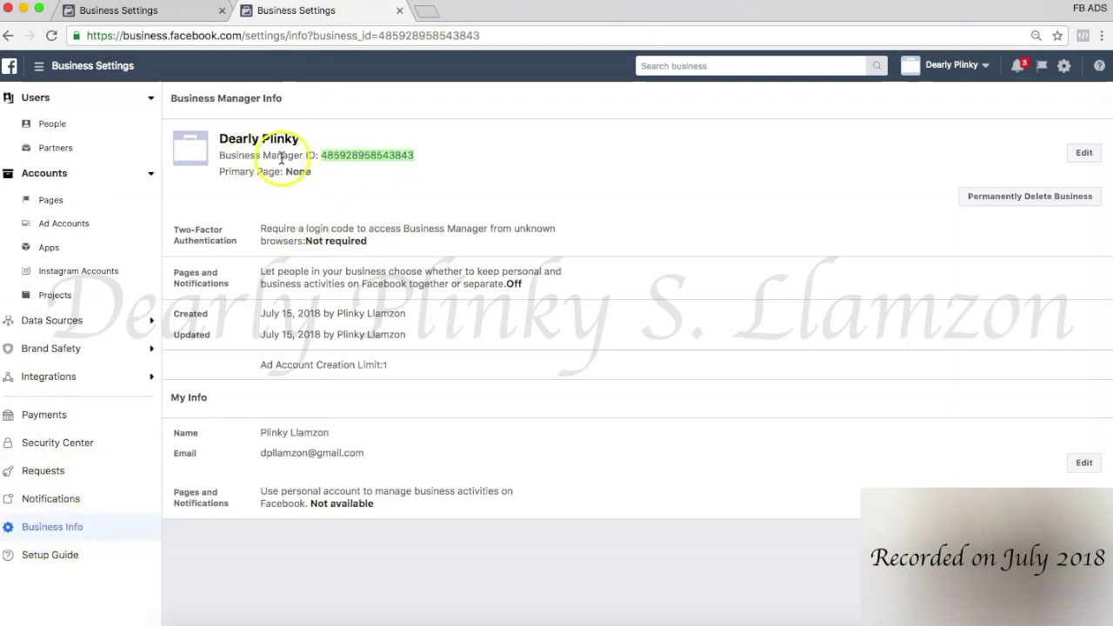
click(165, 10)
click(422, 340)
key(super+v)
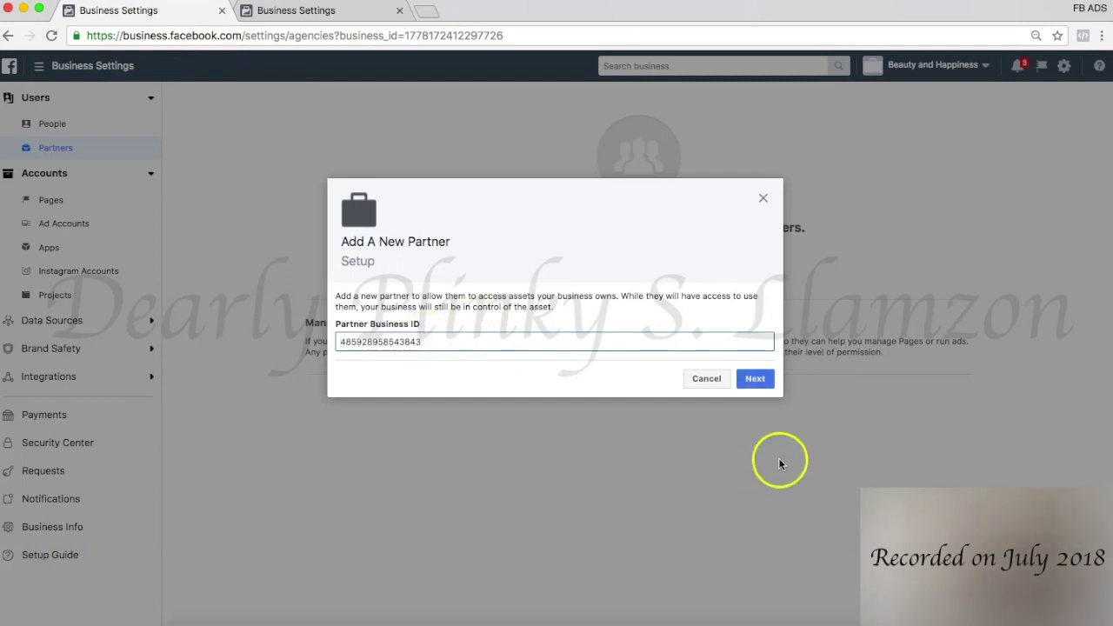
click(766, 380)
Select the Beauty and Happiness page for the partner with the Page admin role
click(484, 283)
click(700, 227)
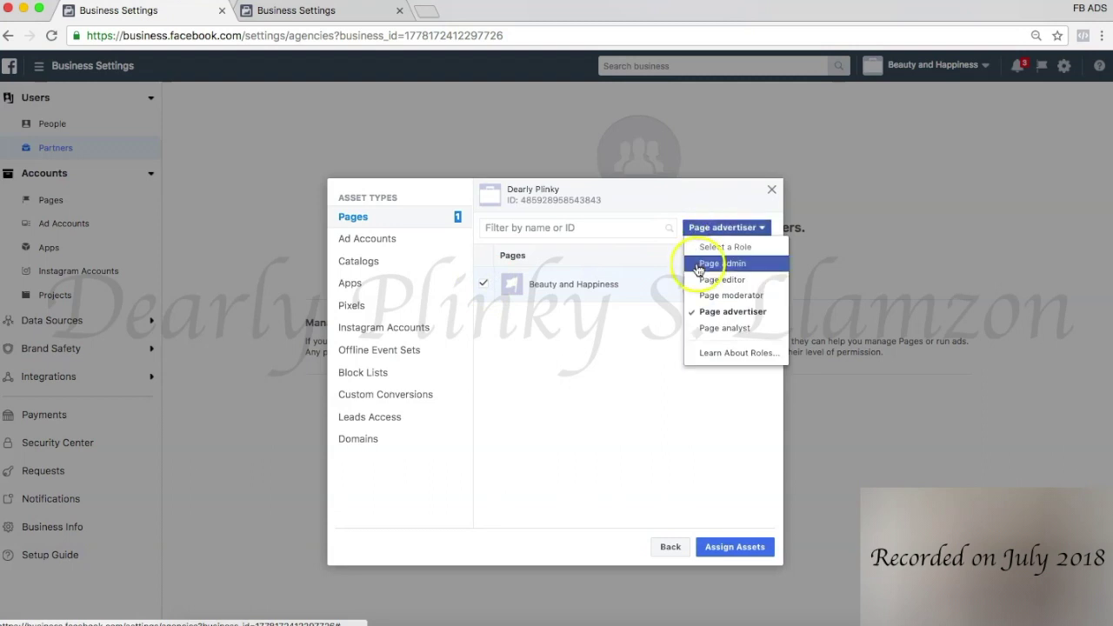
click(700, 265)
click(715, 285)
click(656, 323)
Select the Beauty and Happiness 1 ad account for the partner with the Ad account admin role
click(374, 238)
click(484, 283)
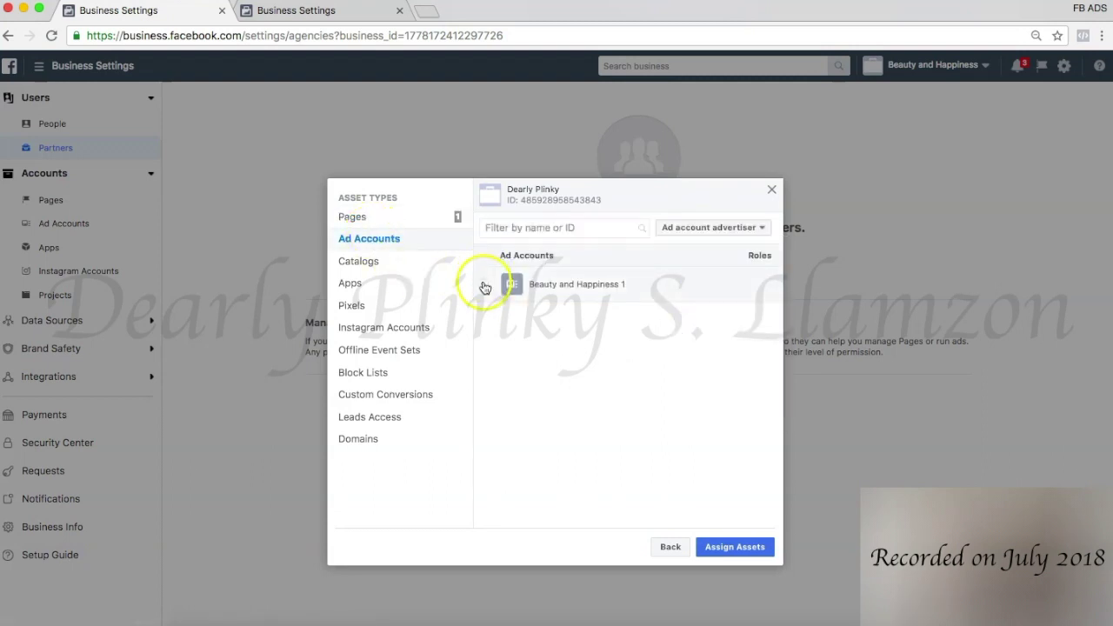
click(686, 227)
click(691, 263)
click(690, 286)
click(688, 329)
Select both Beauty and Happiness pixels with the Pixel Editor role and assign all chosen assets to the partner
click(357, 309)
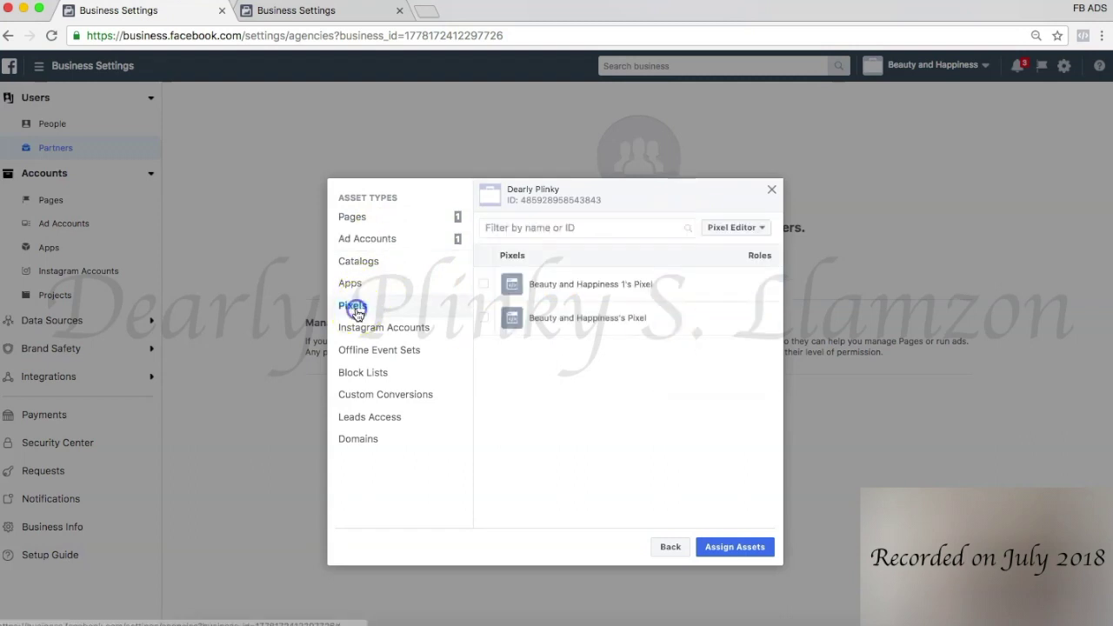
click(487, 319)
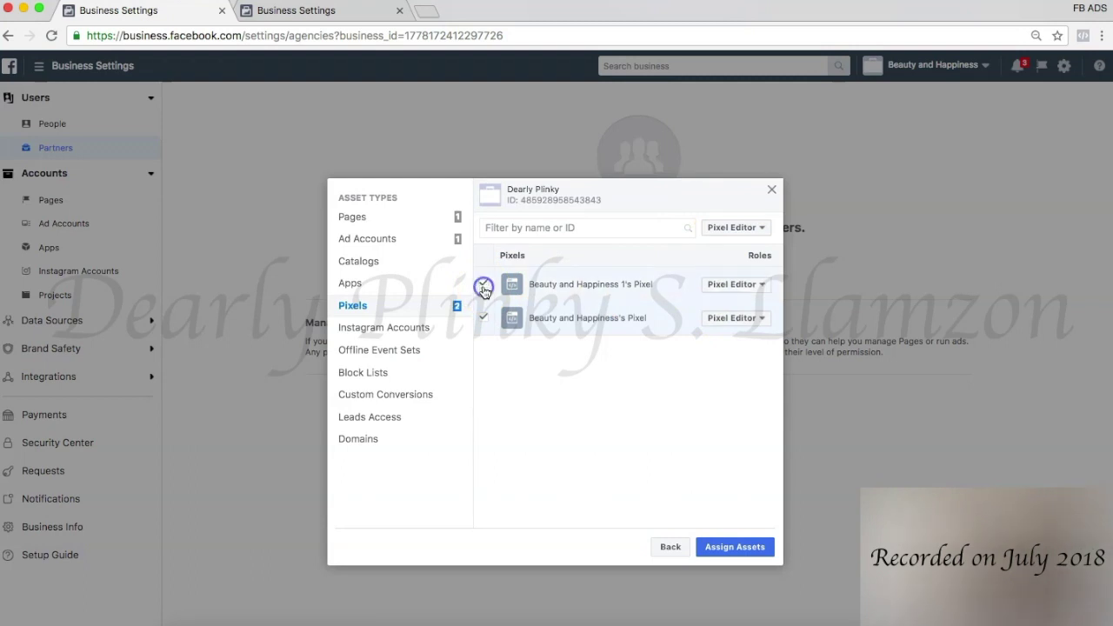
click(736, 228)
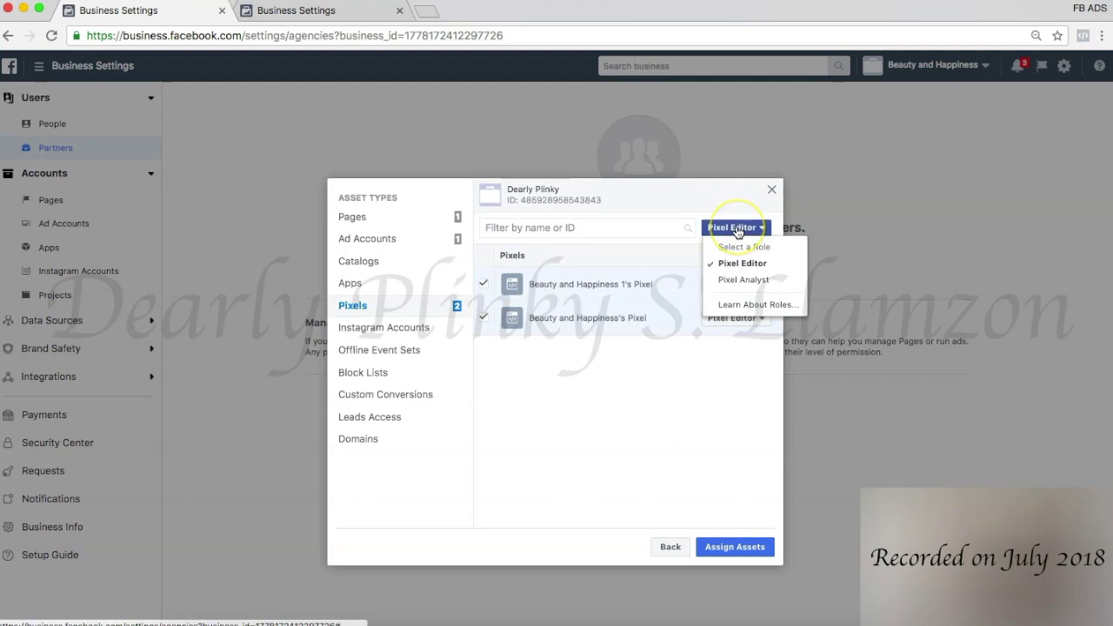
click(653, 215)
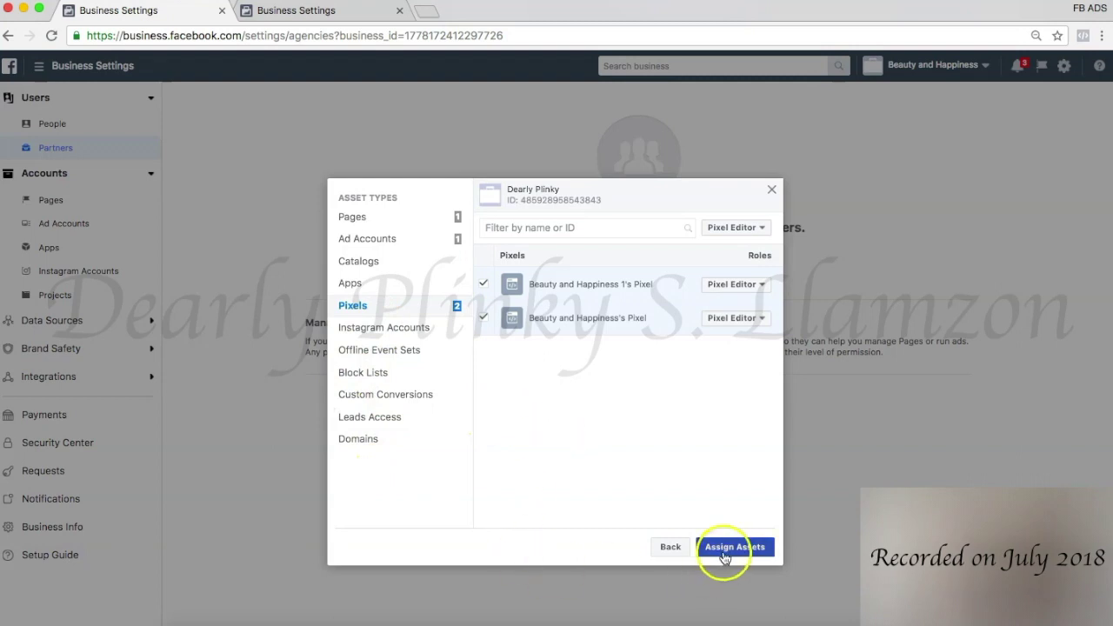
click(723, 550)
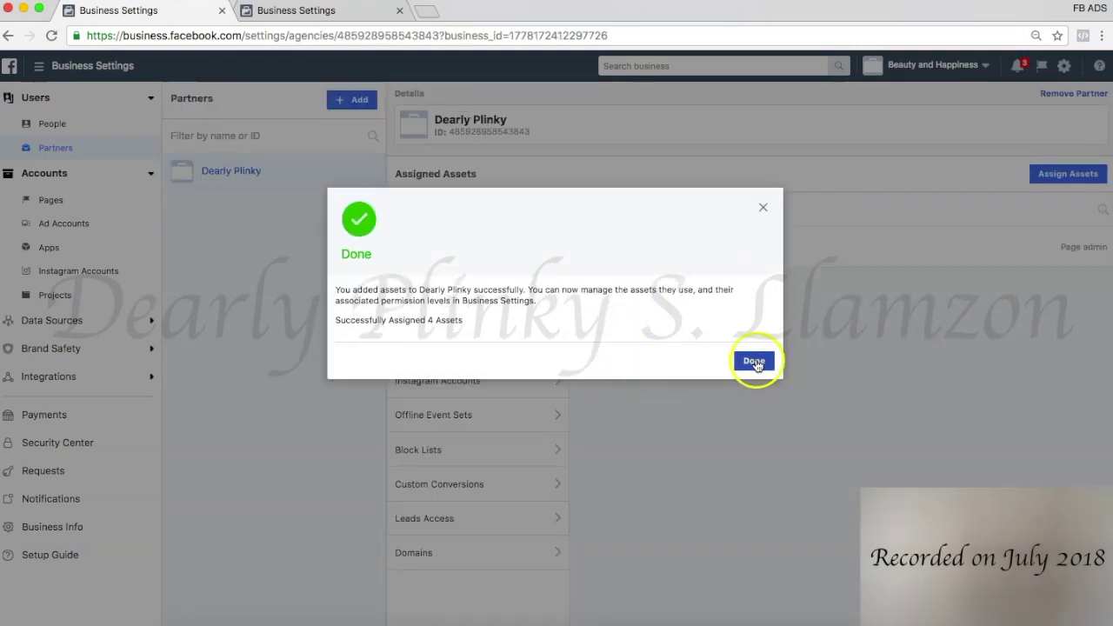
click(755, 361)
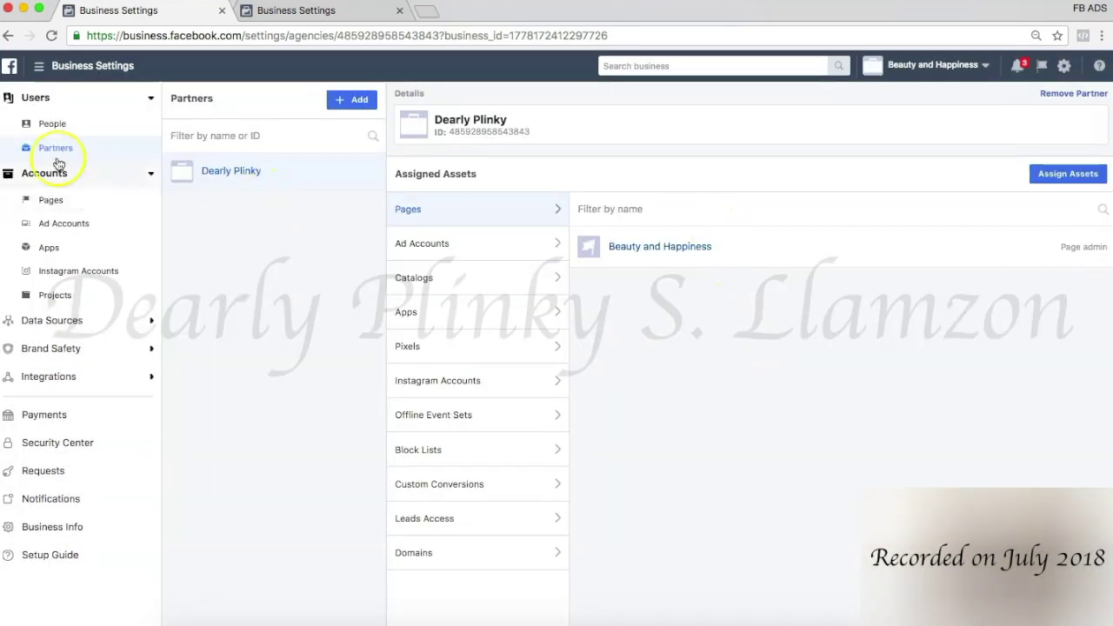
Open the partners list in the other business's settings and check the Beauty and Happiness partner entry
click(51, 36)
click(309, 9)
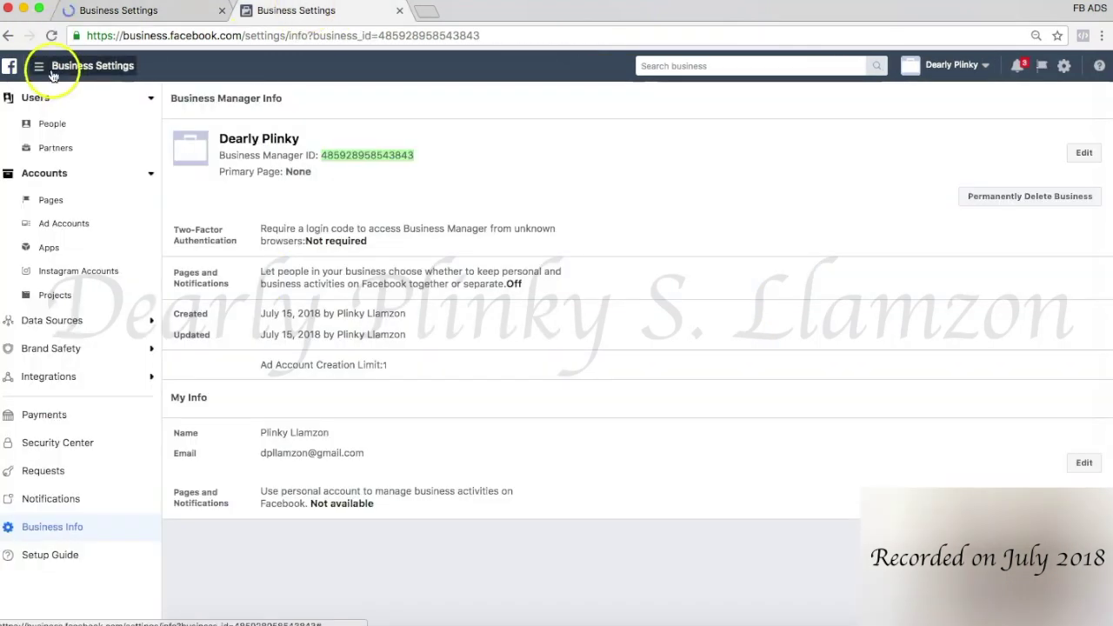
click(38, 66)
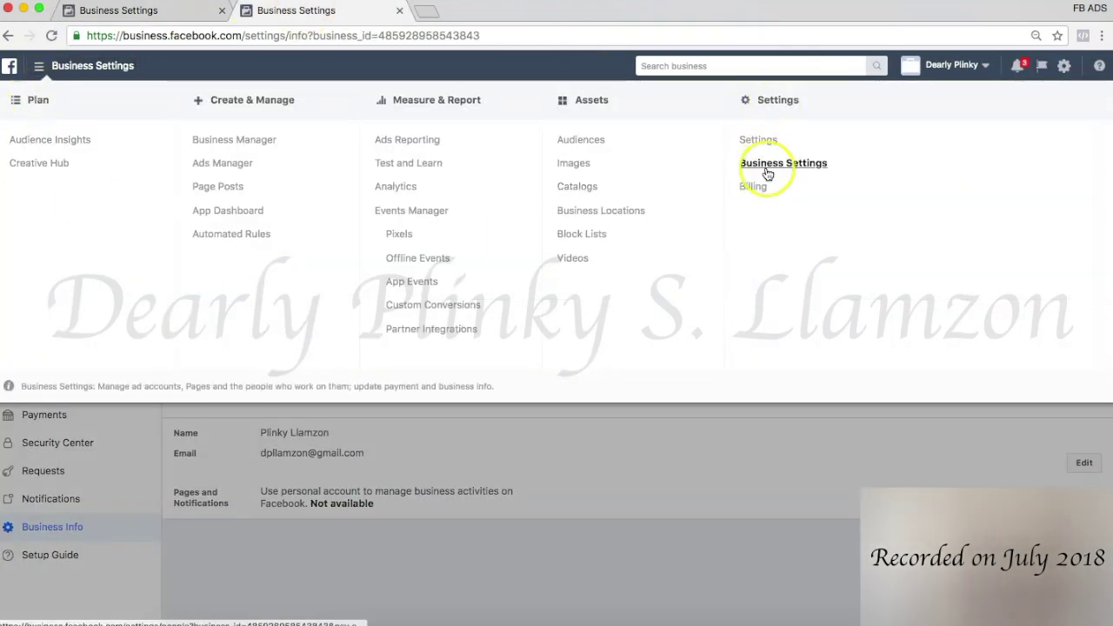
click(449, 509)
click(58, 150)
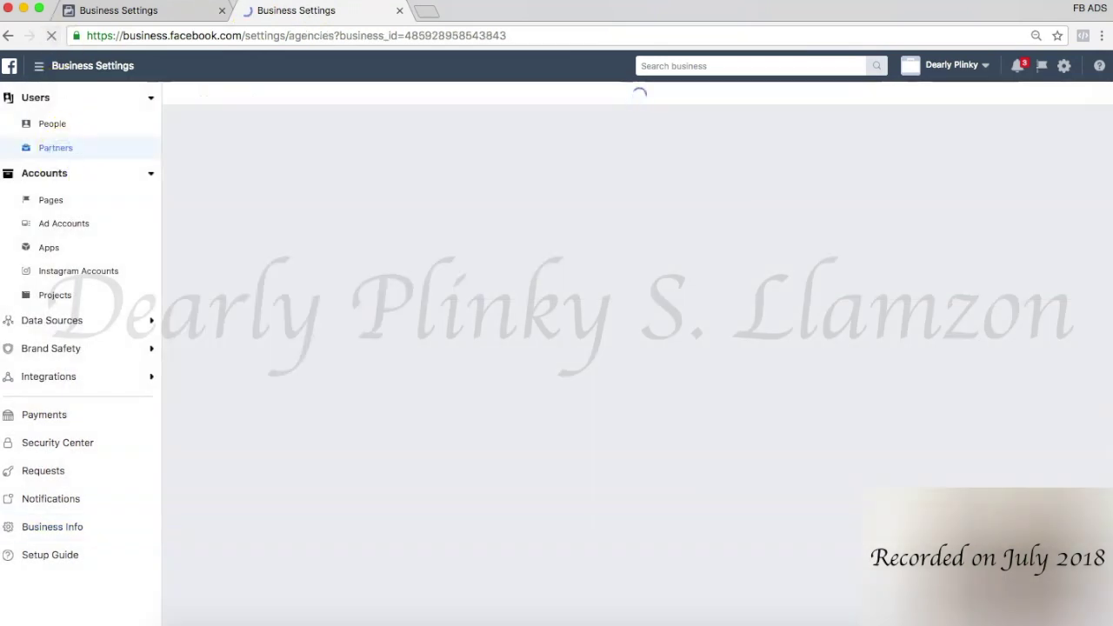
click(135, 10)
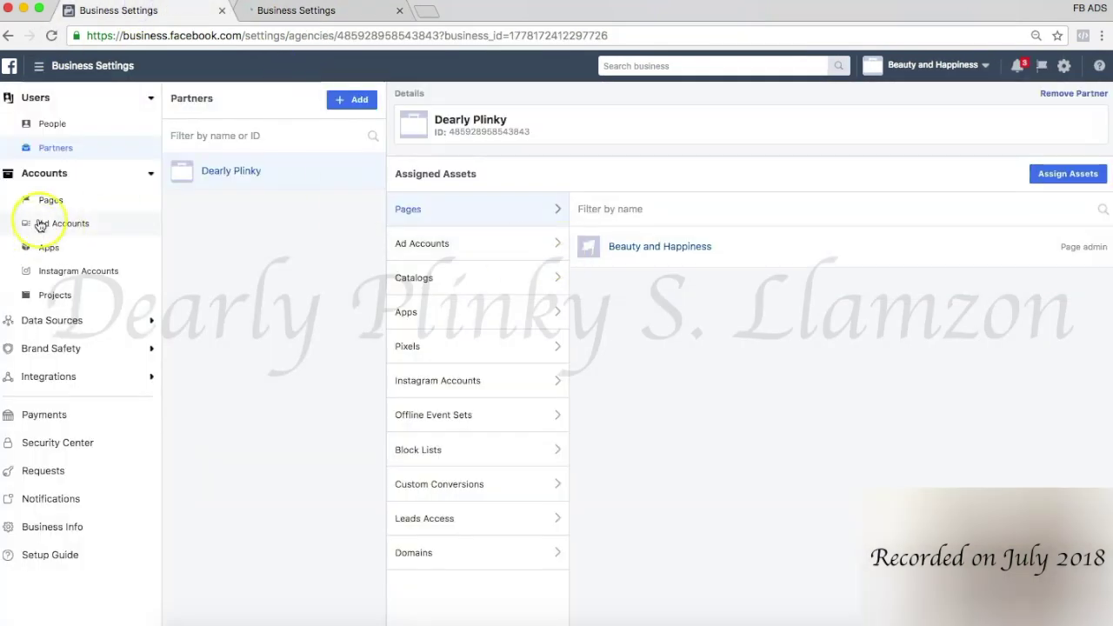
click(289, 12)
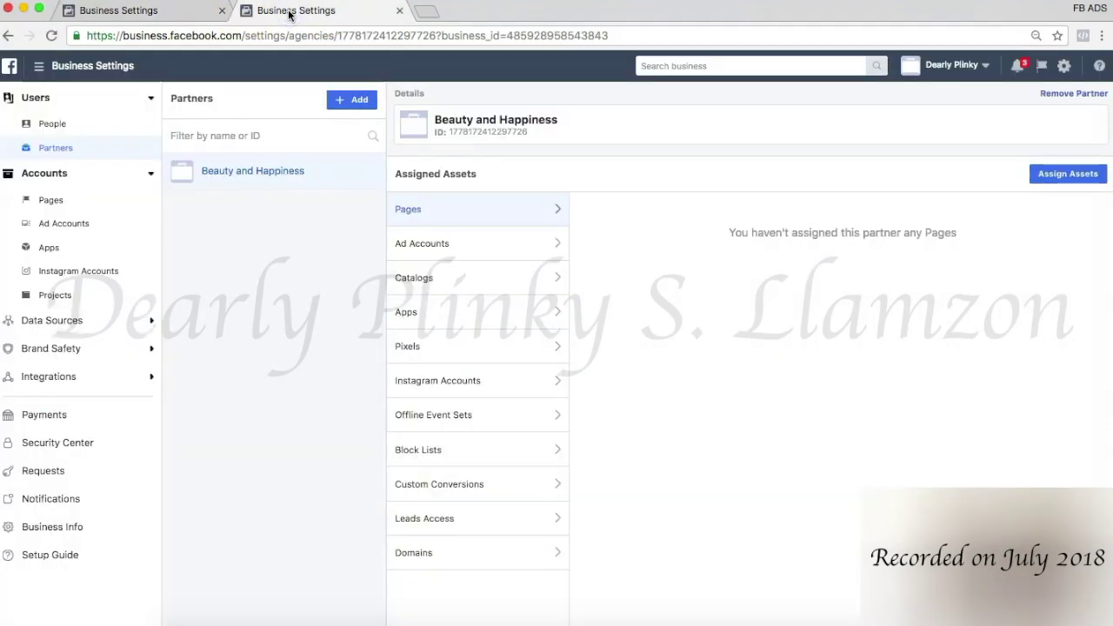
click(240, 174)
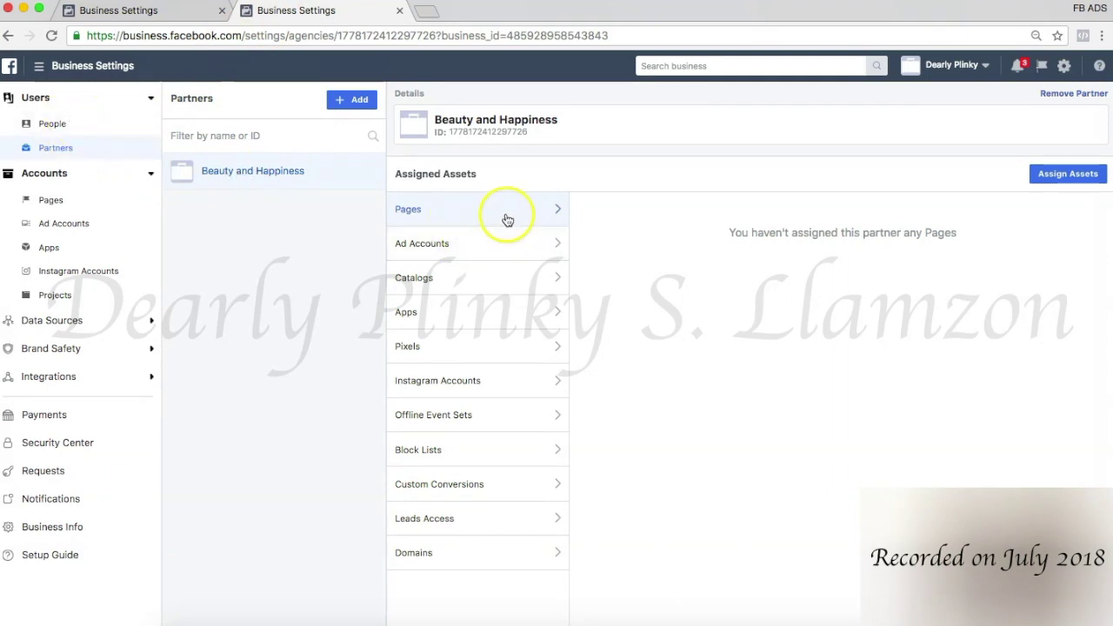
Review the partner's assigned ad accounts, catalogs and pixels in Beauty and Happiness, comparing them with the other business's partner entry
click(152, 16)
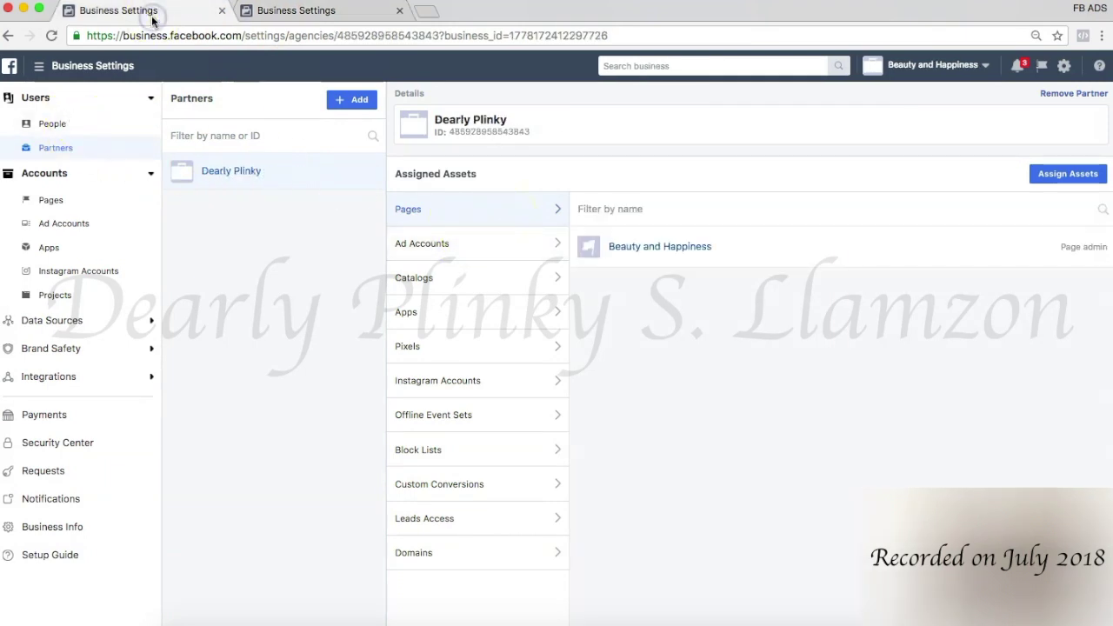
click(460, 251)
click(447, 279)
click(438, 337)
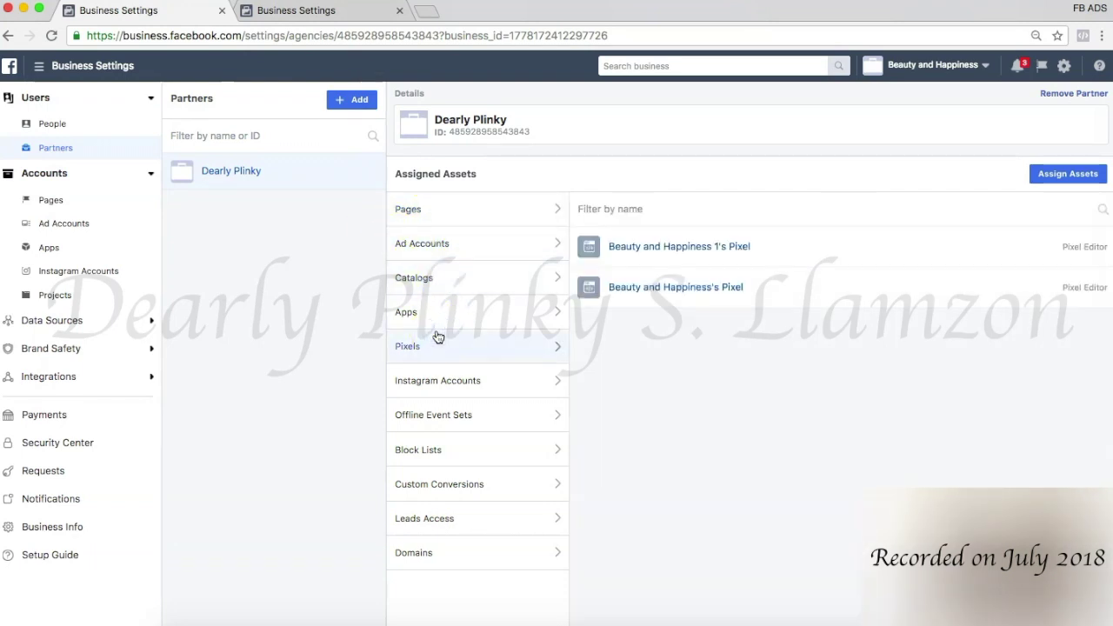
click(321, 10)
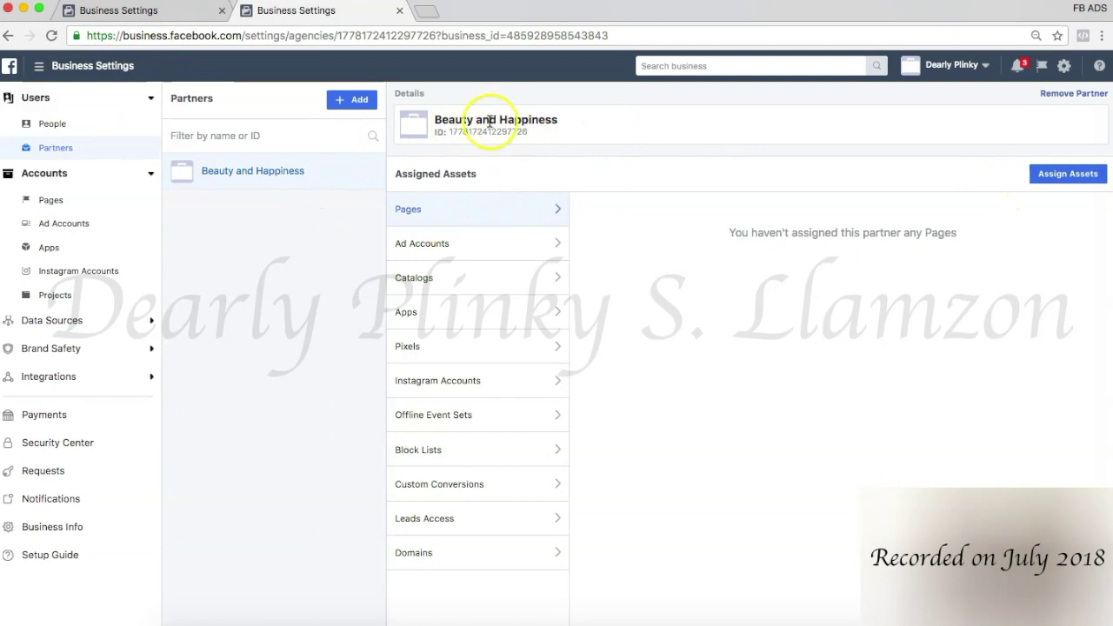
click(119, 10)
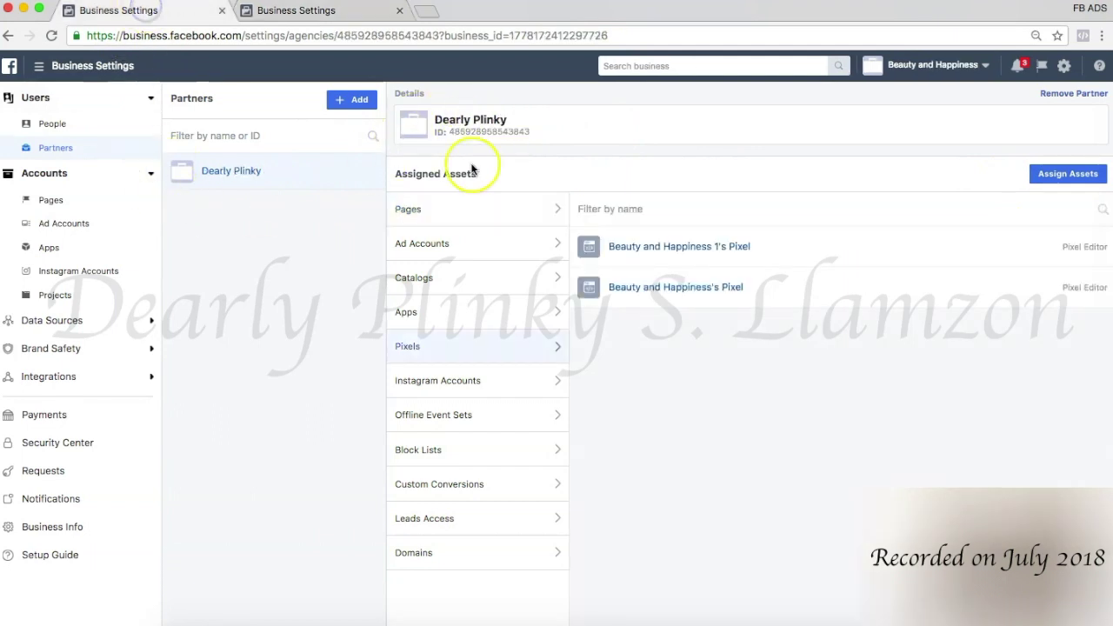
click(287, 12)
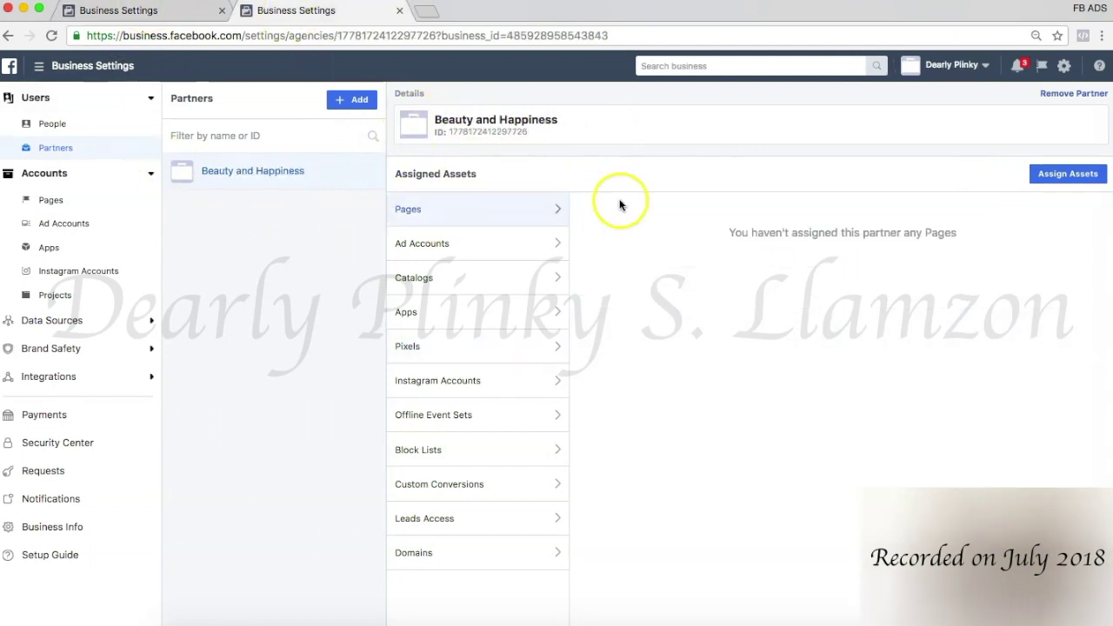
click(1063, 184)
click(516, 251)
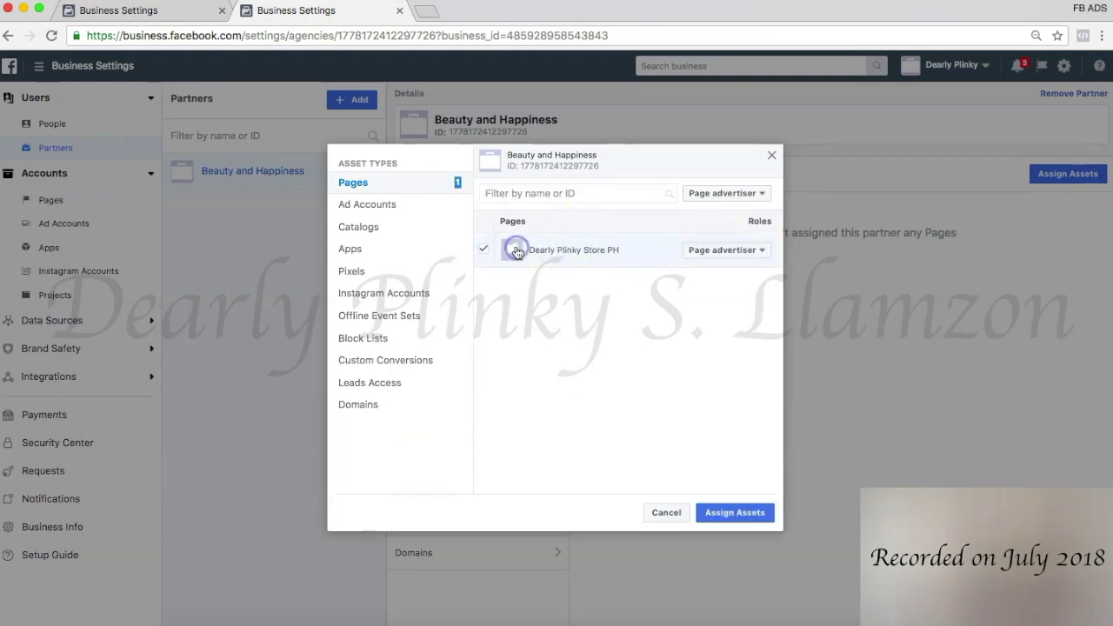
click(770, 158)
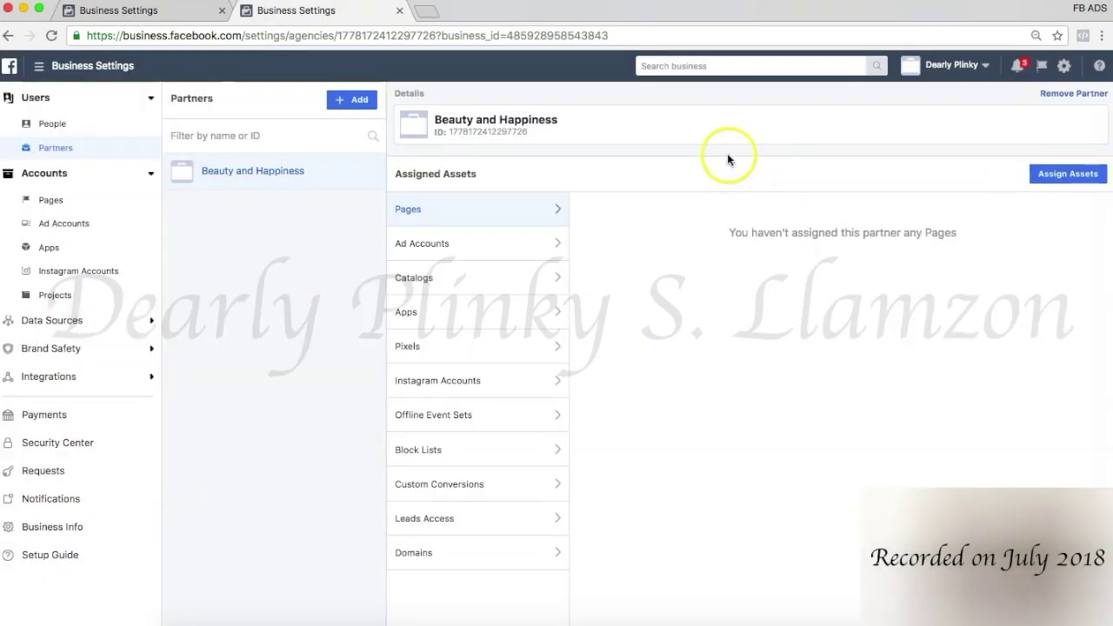
click(204, 15)
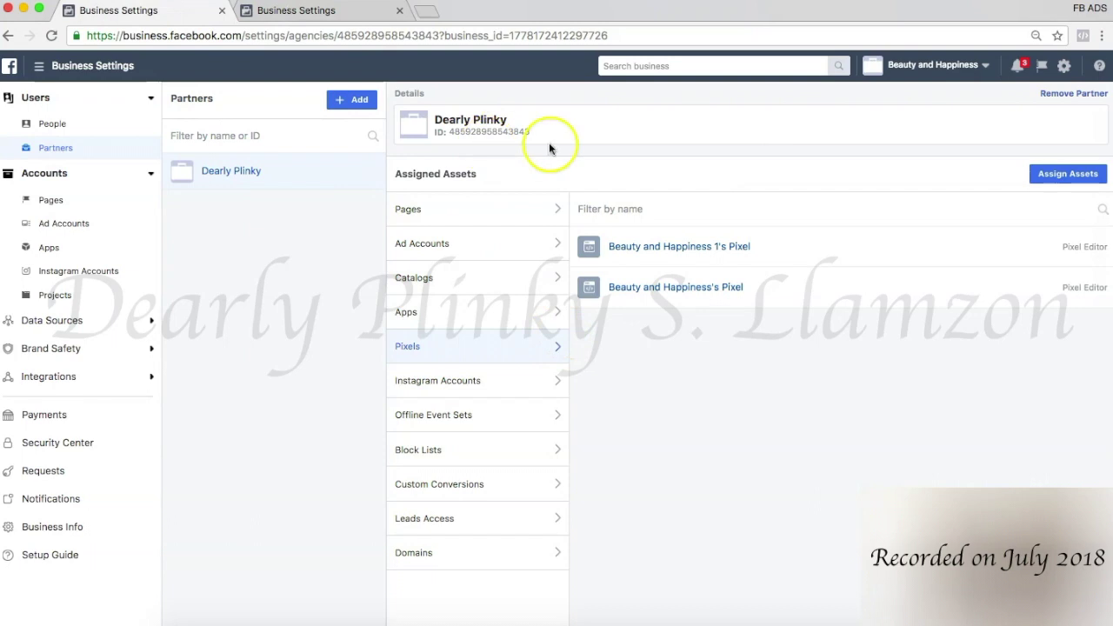
click(330, 10)
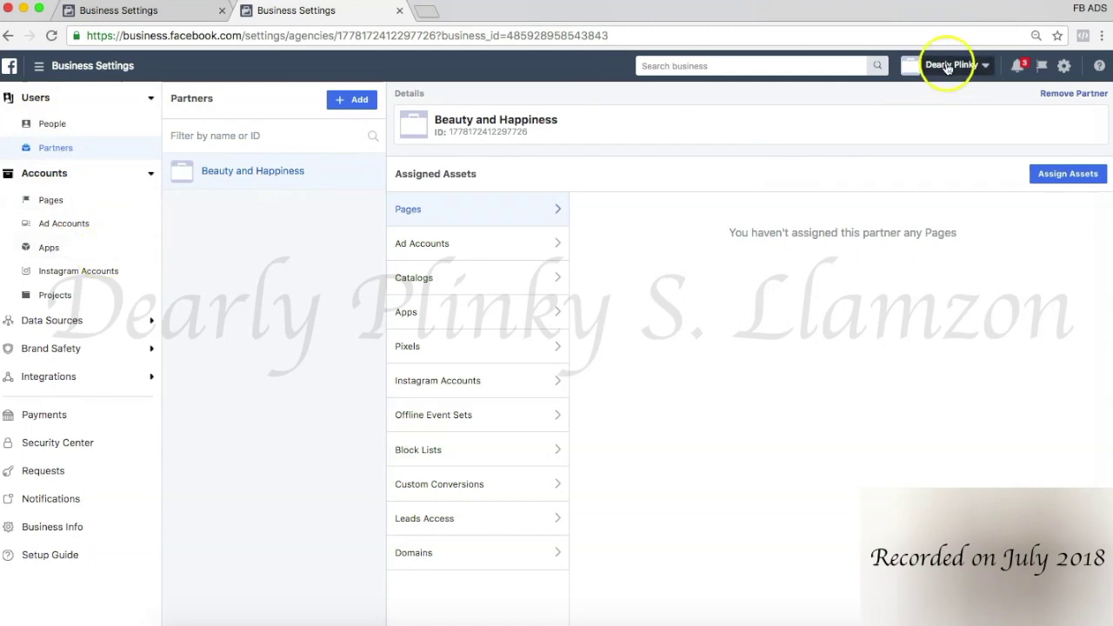
click(119, 11)
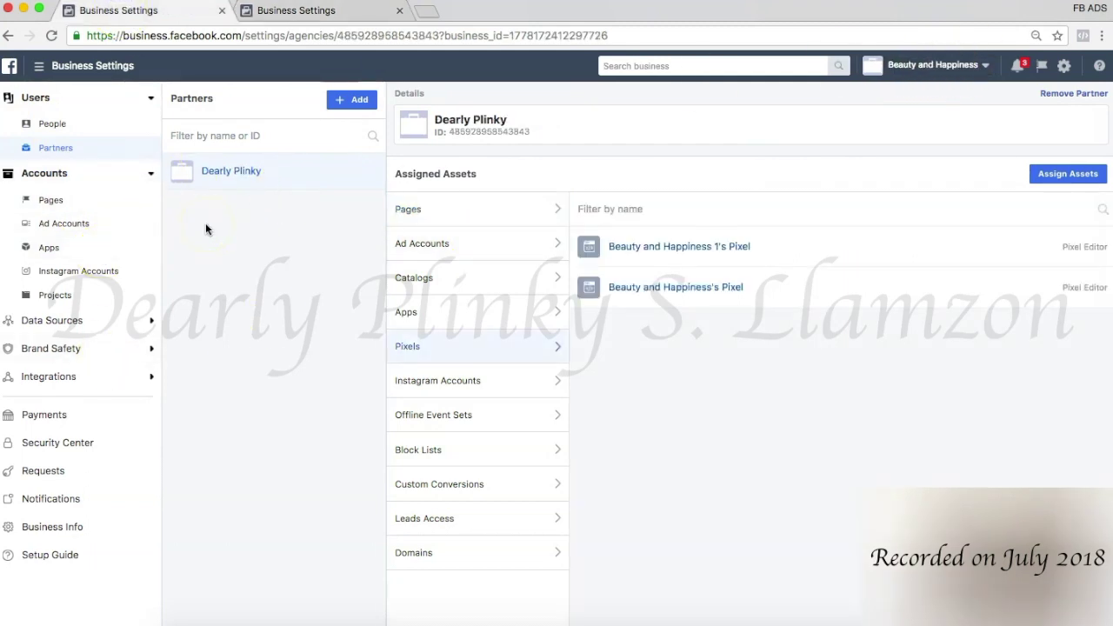
click(307, 12)
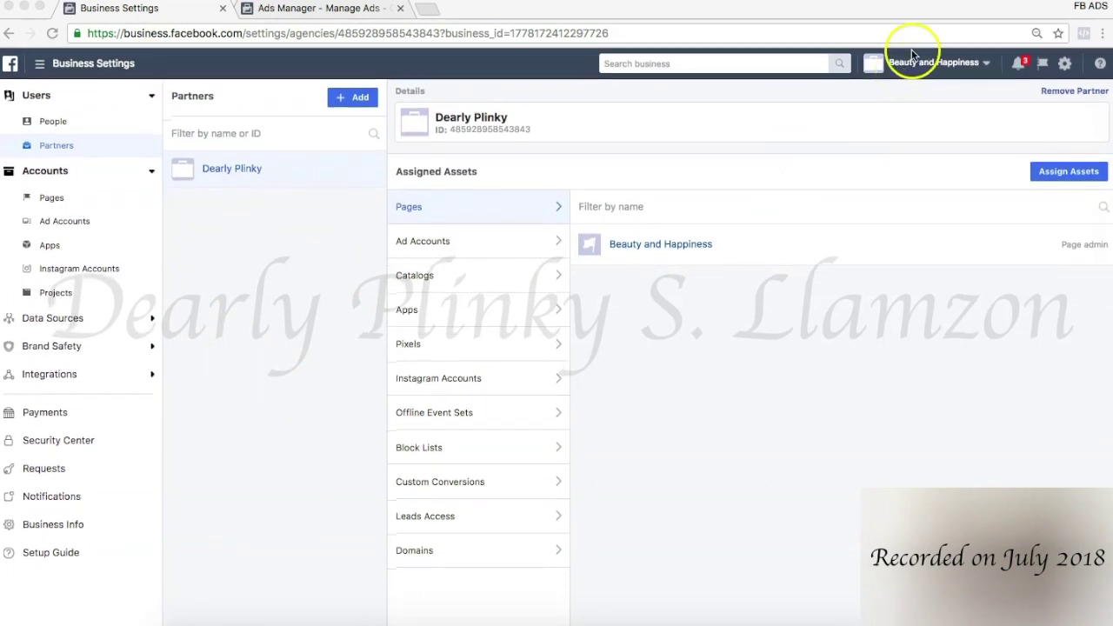
Try to assign the Beauty and Happiness page to the existing partner again with the Page admin role
click(78, 145)
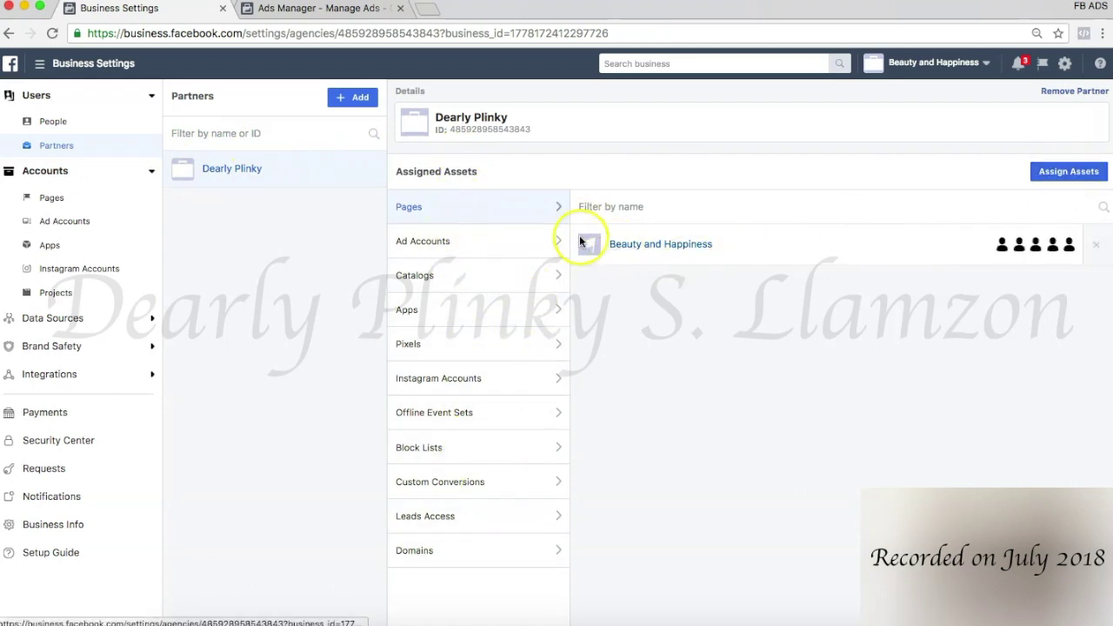
click(1050, 173)
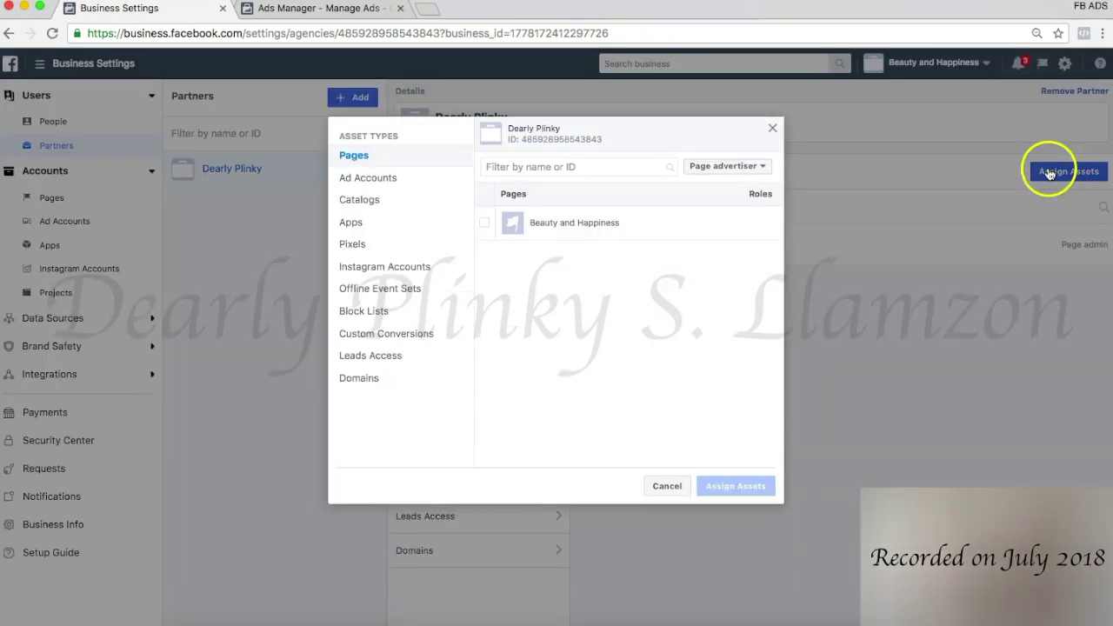
click(485, 222)
click(724, 167)
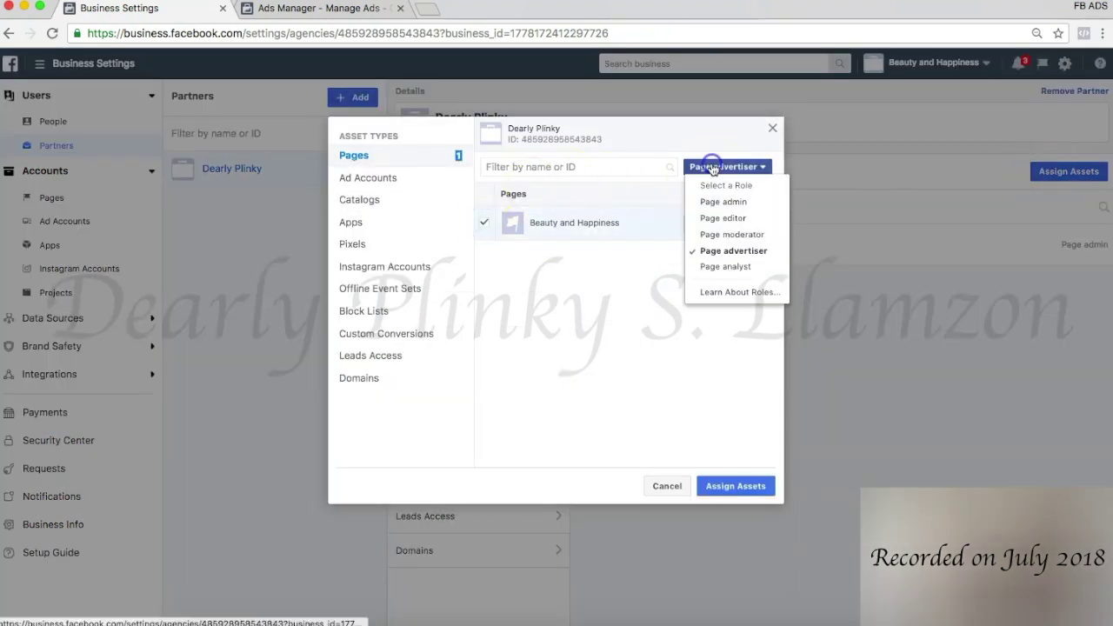
click(704, 203)
click(726, 224)
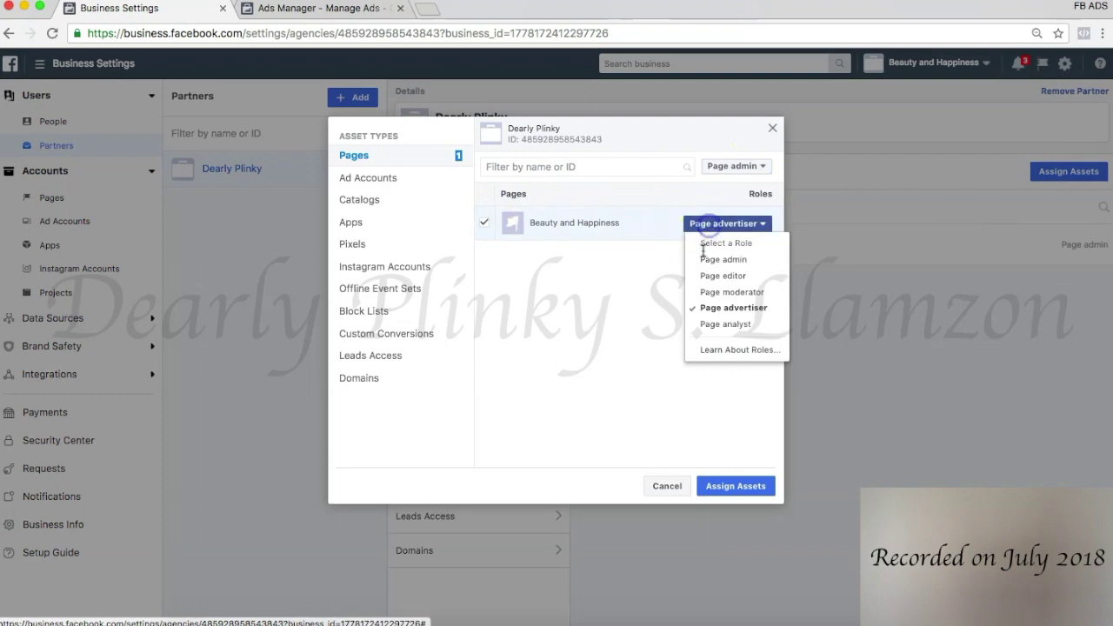
click(707, 255)
click(729, 475)
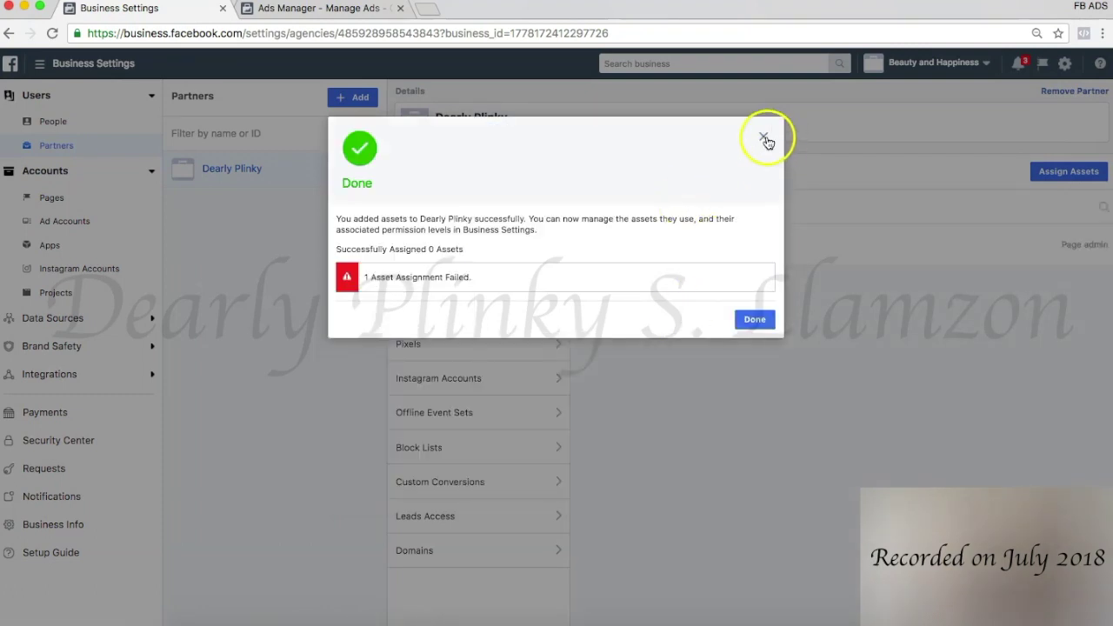
click(765, 139)
Check the partner's ad accounts and retry assigning the Beauty and Happiness page with the Page admin role
click(483, 251)
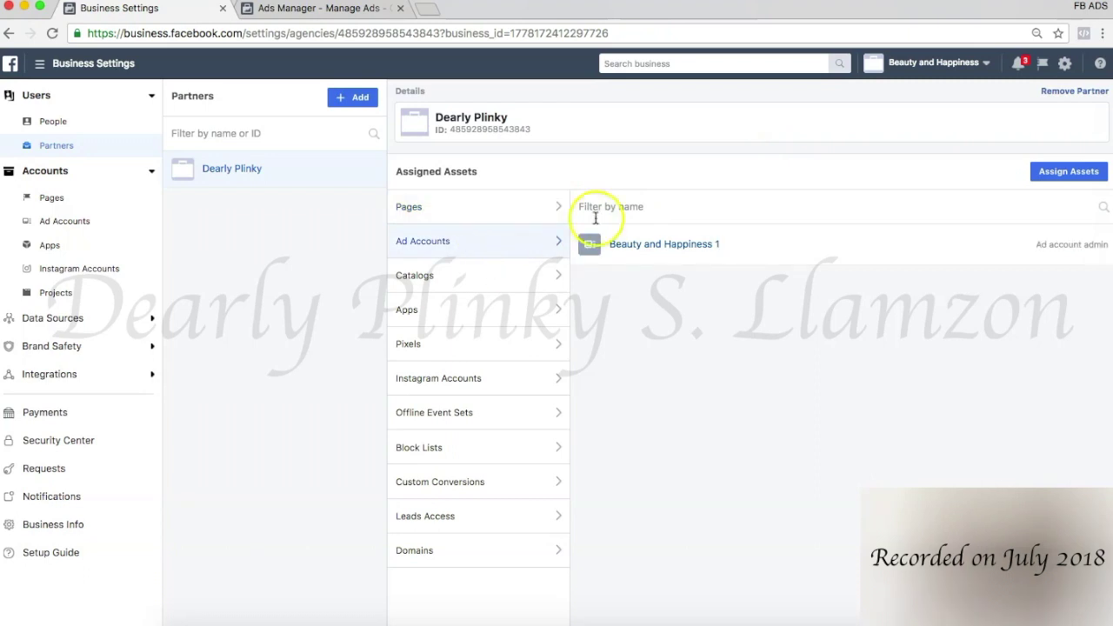
click(1070, 171)
click(485, 222)
click(712, 221)
click(698, 259)
click(739, 485)
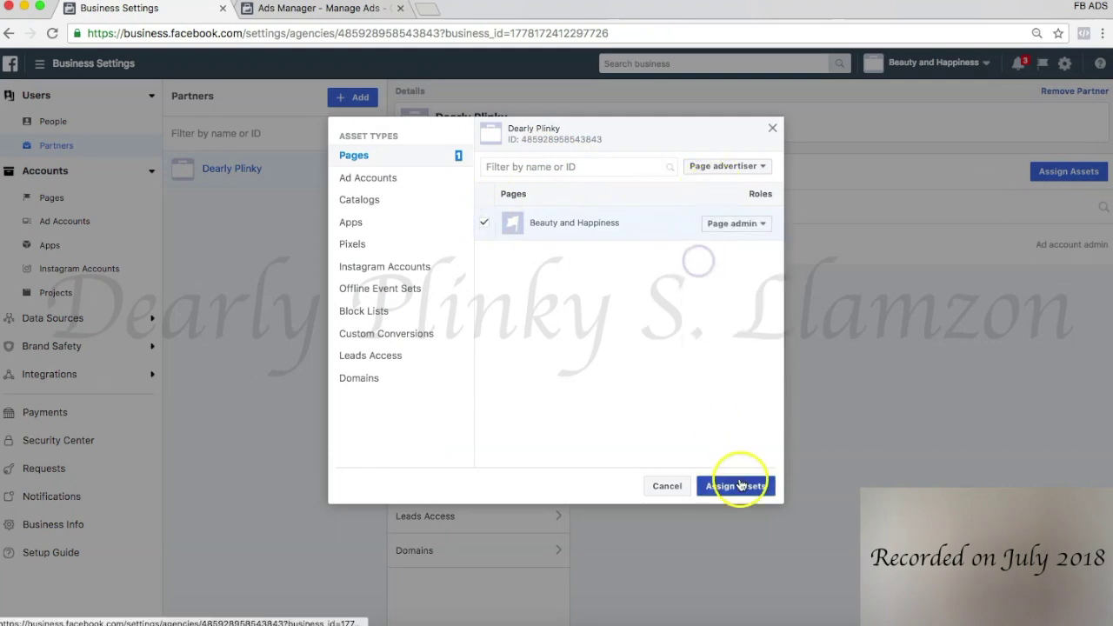
click(745, 319)
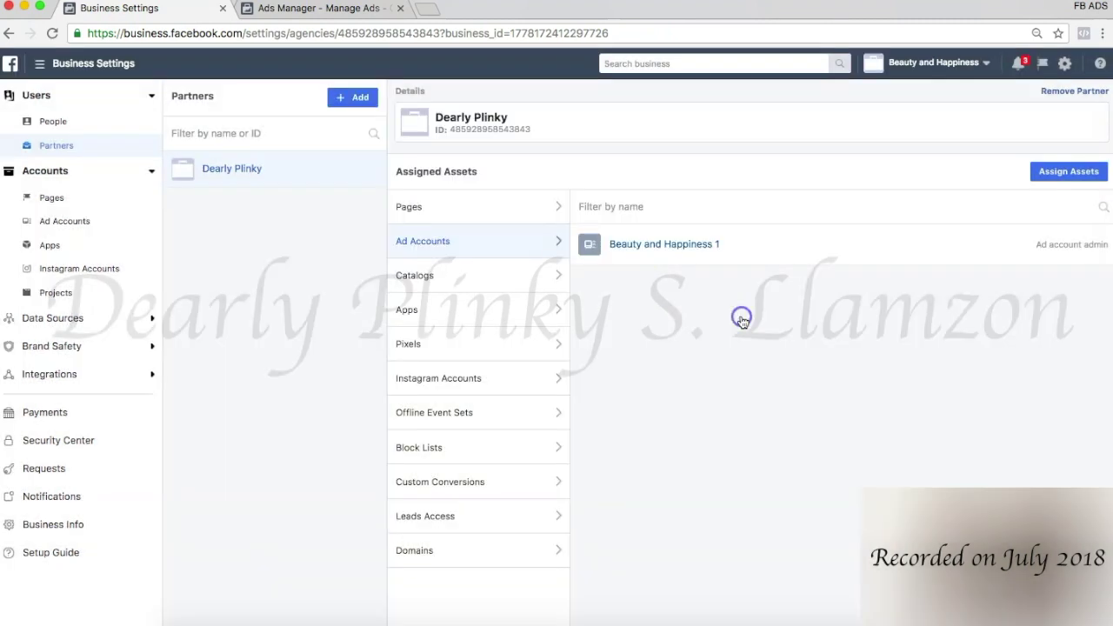
Assign both Beauty and Happiness pixels to the partner again with the Pixel Editor role
click(469, 345)
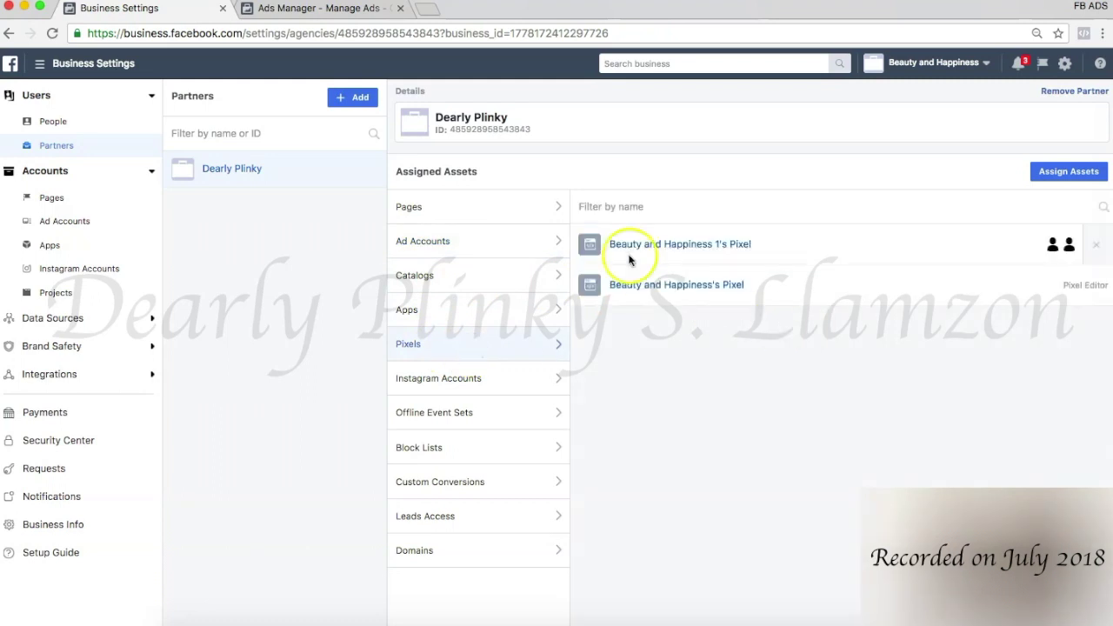
click(1069, 171)
click(351, 243)
click(485, 224)
click(484, 256)
click(731, 166)
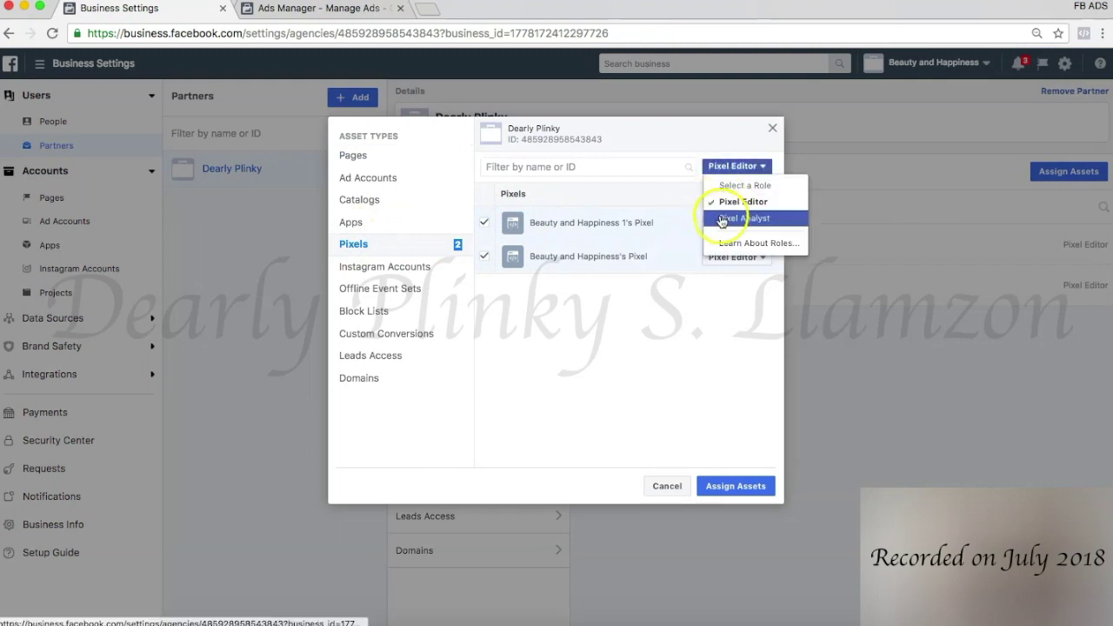
click(722, 203)
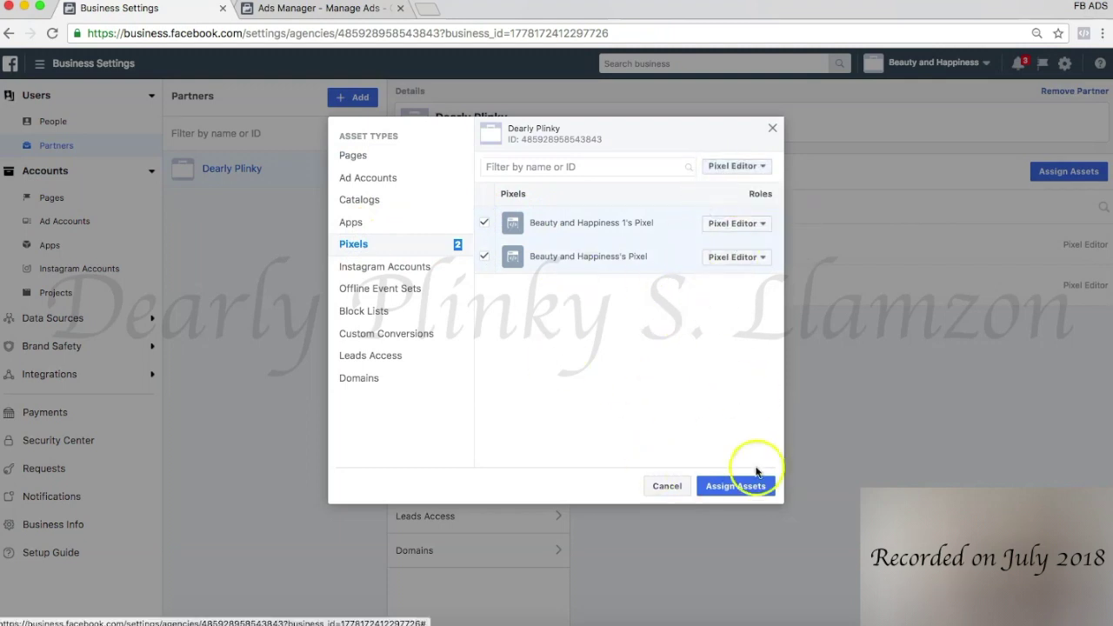
click(752, 481)
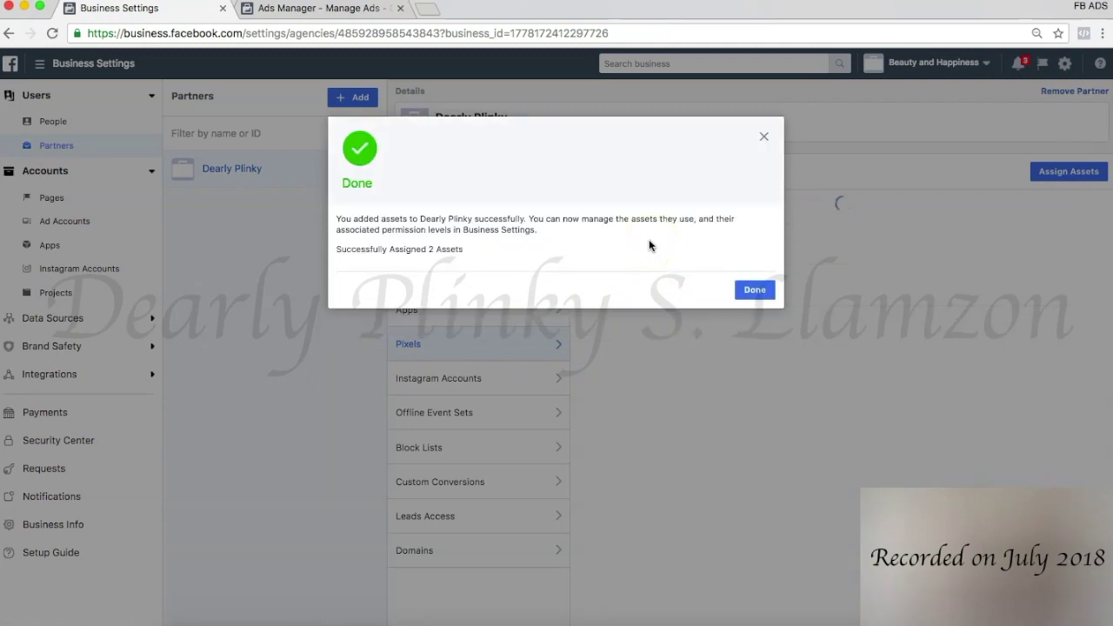
click(755, 291)
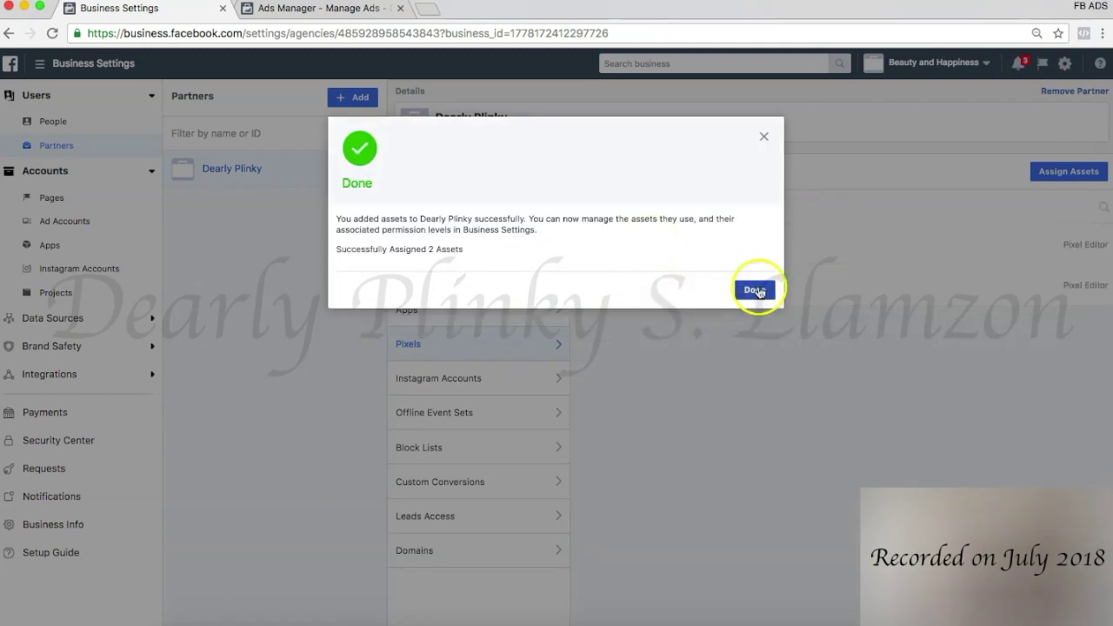
Select the Beauty and Happiness page and Beauty and Happiness 1 ad account for the partner, with default roles Page admin and Ad account admin
click(477, 210)
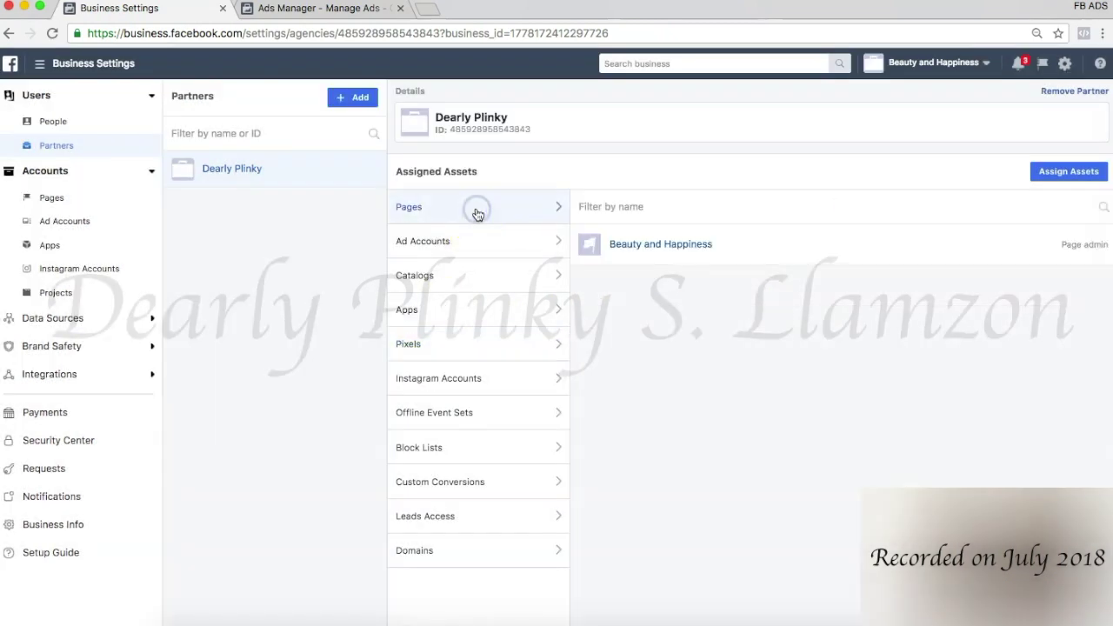
click(1069, 172)
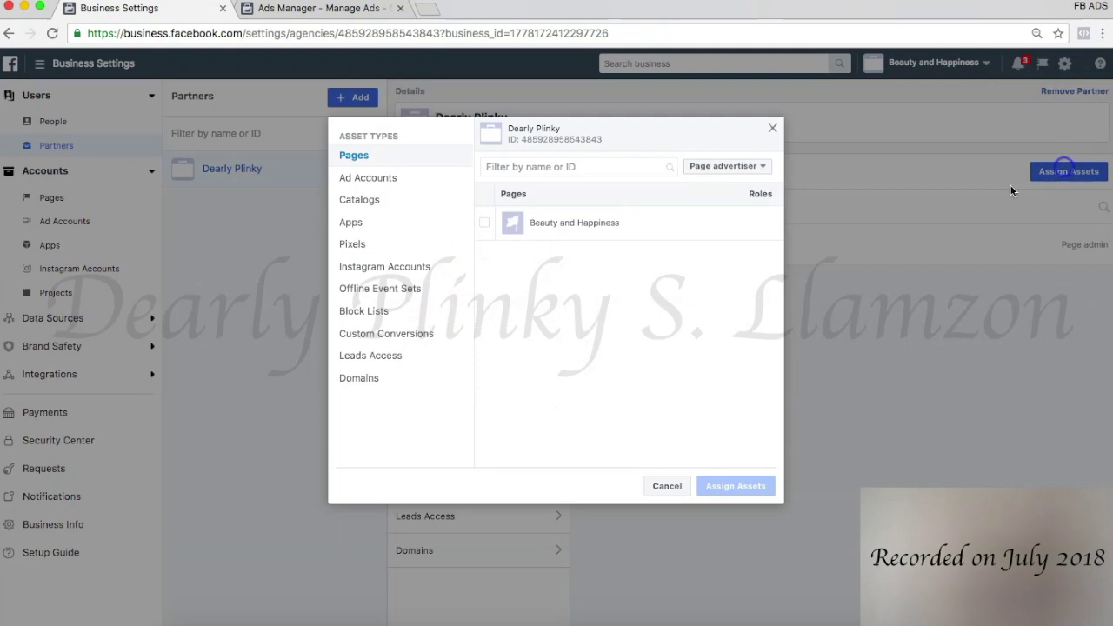
click(484, 223)
click(698, 169)
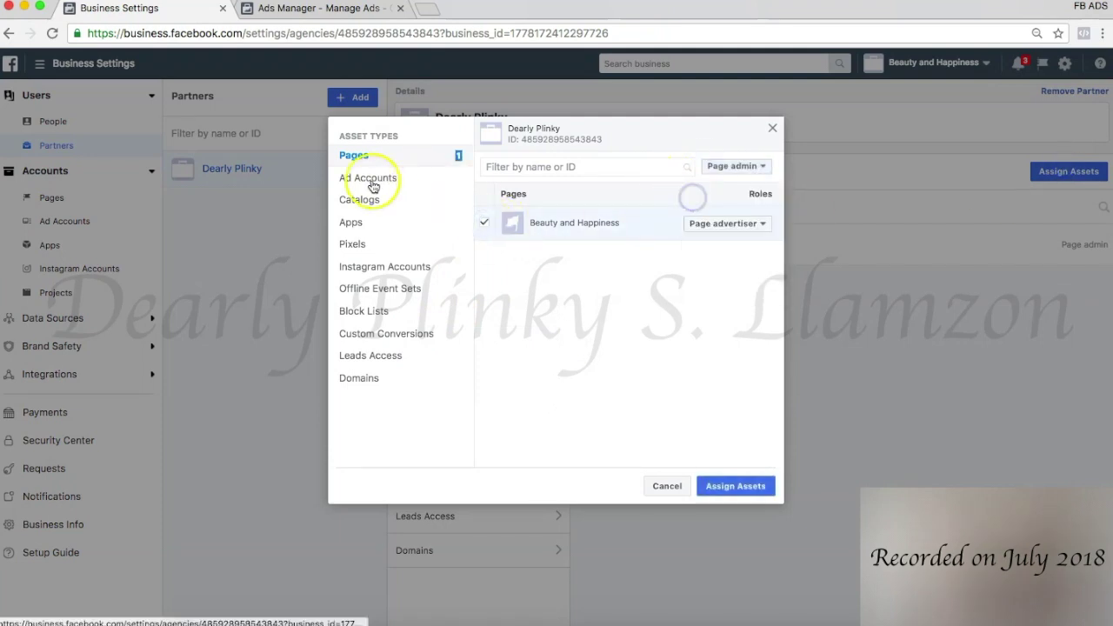
click(370, 178)
click(484, 223)
click(724, 168)
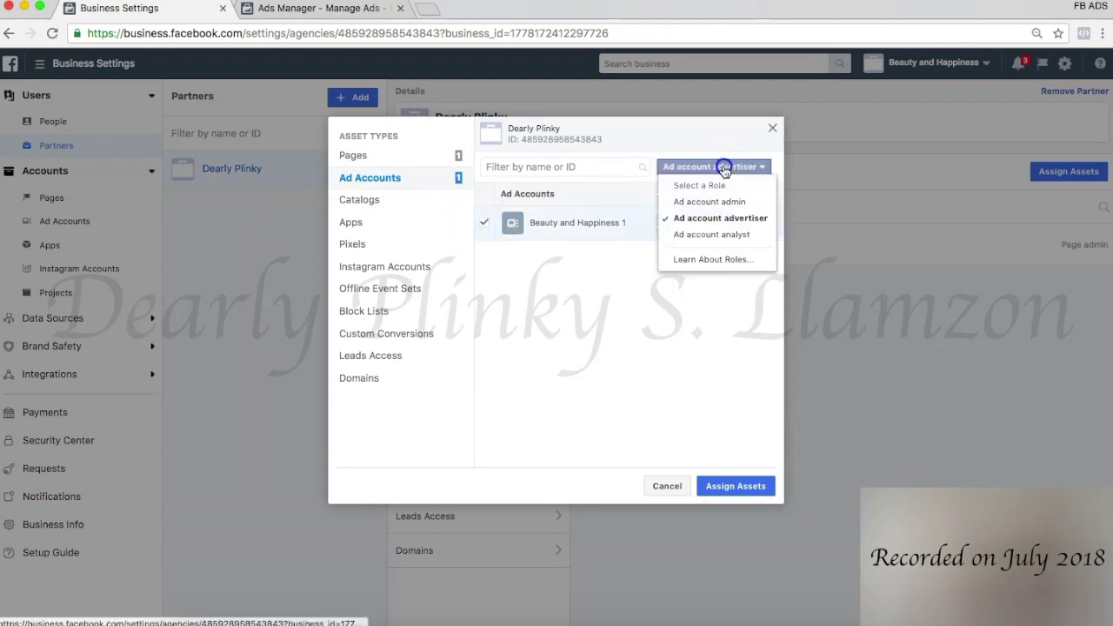
click(701, 202)
Add the first listed pixel to the selection and assign all chosen assets to the partner
click(354, 245)
click(485, 224)
click(735, 487)
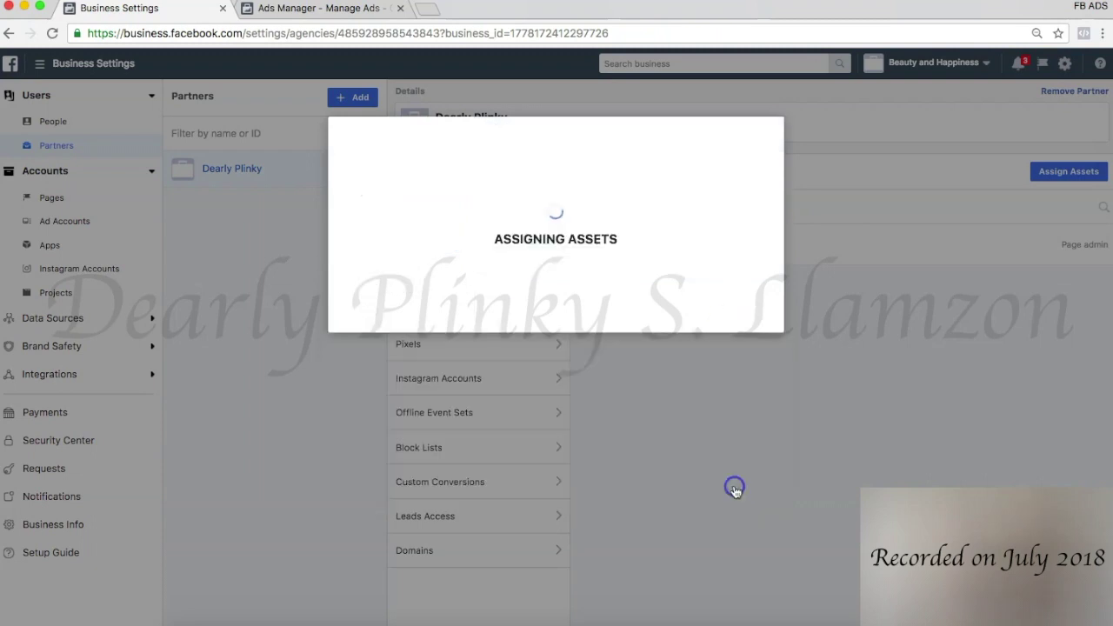
click(744, 319)
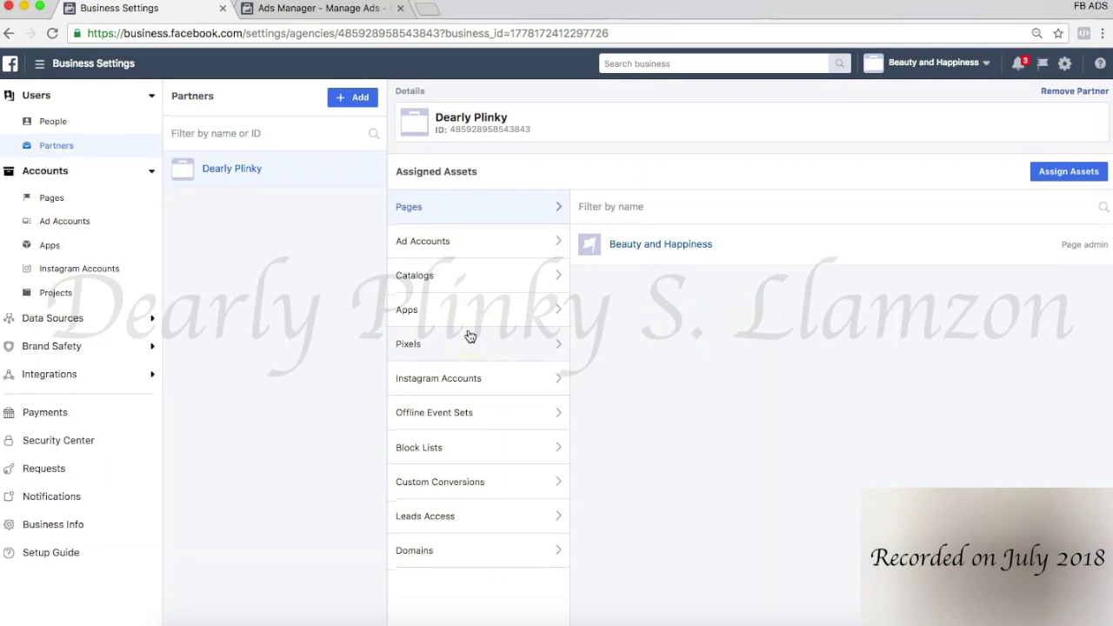
Review the ad accounts, catalogs, apps and pixels assigned to the partner
click(478, 243)
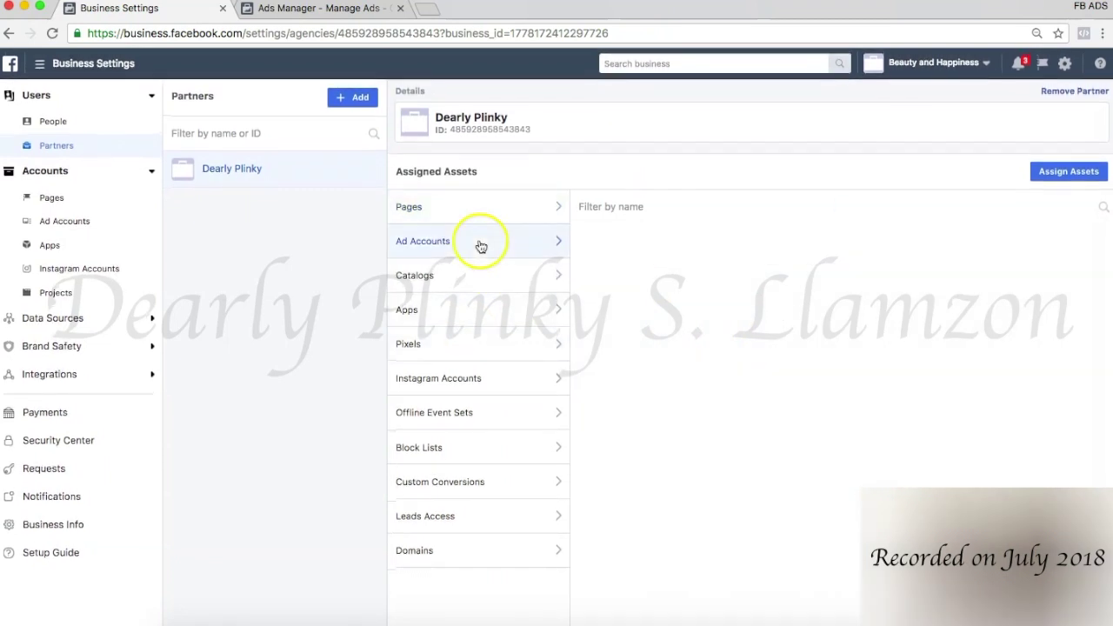
click(452, 292)
click(468, 321)
click(452, 346)
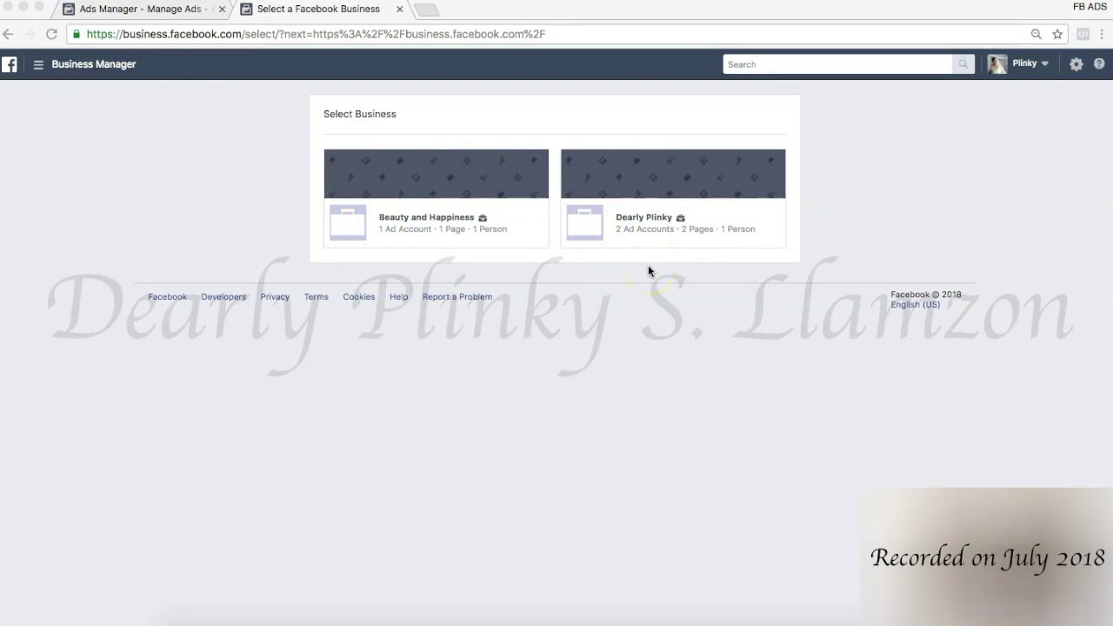
Open the other business and examine its two pages, comparing its settings with the Beauty and Happiness business
click(601, 218)
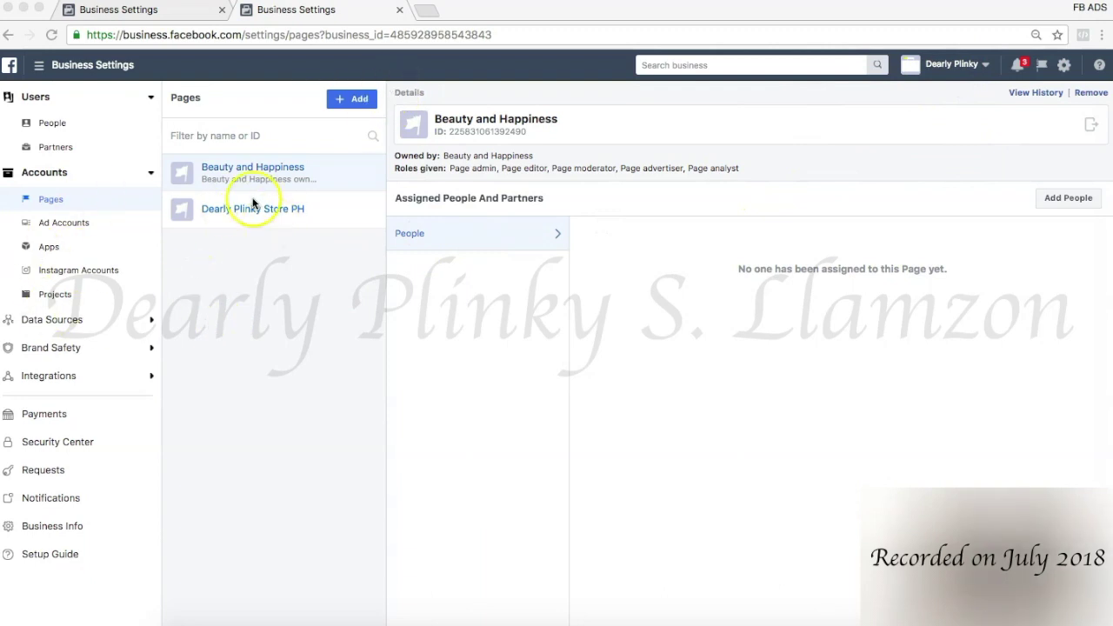
click(249, 170)
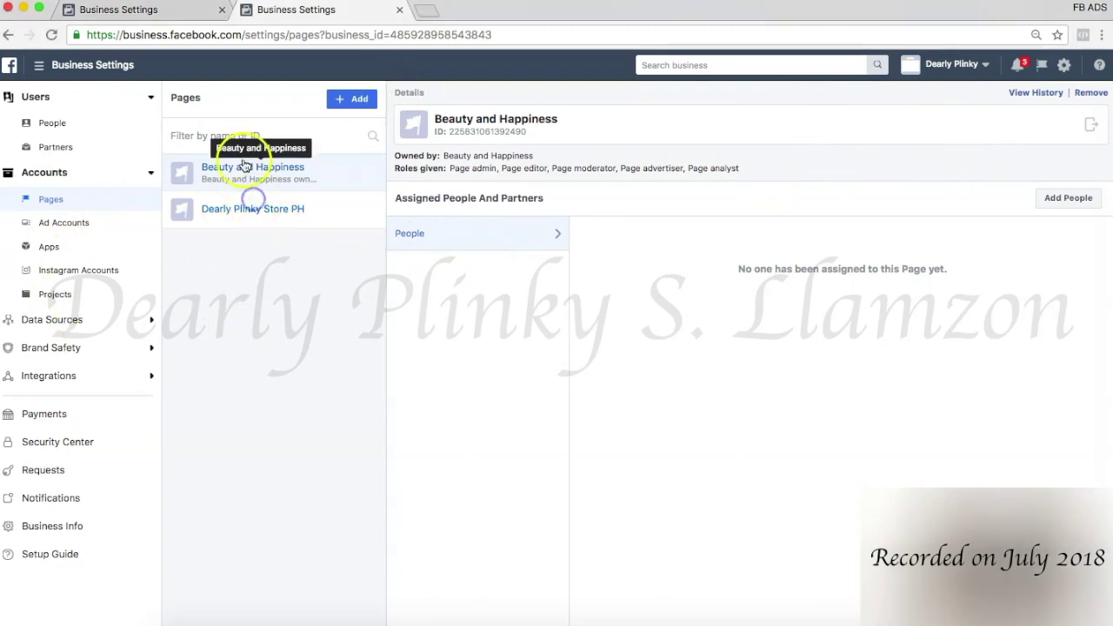
click(239, 210)
click(250, 170)
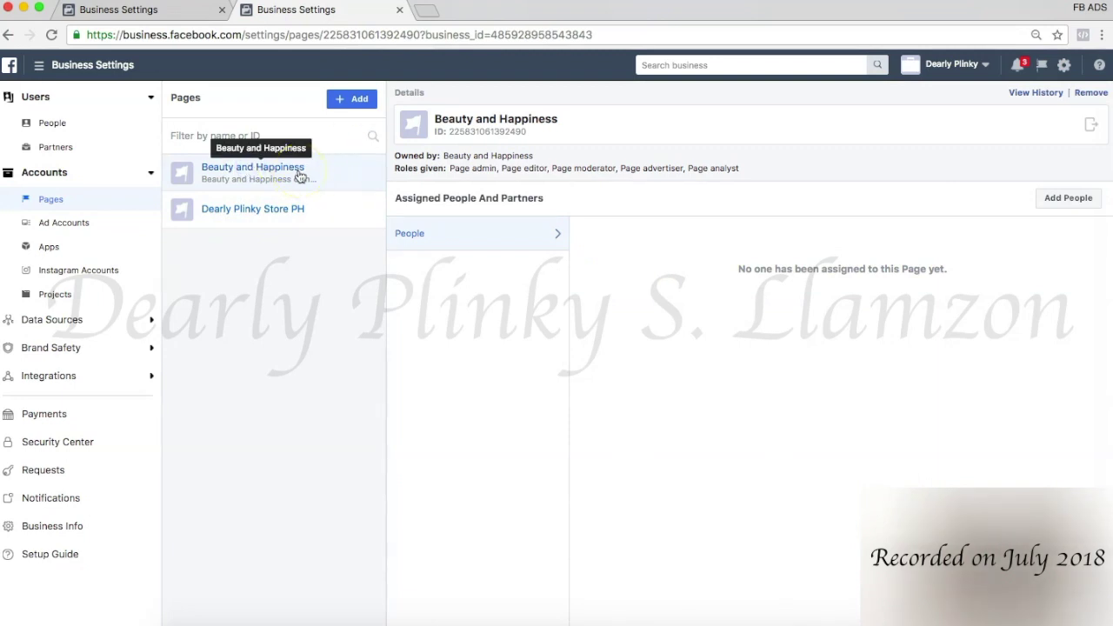
click(164, 18)
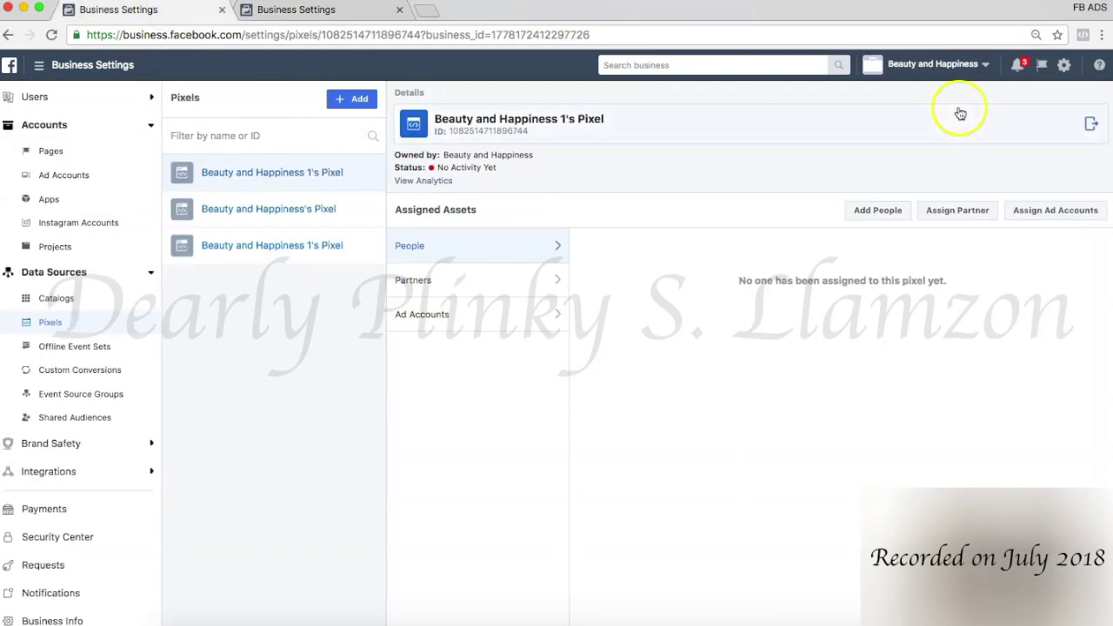
click(293, 12)
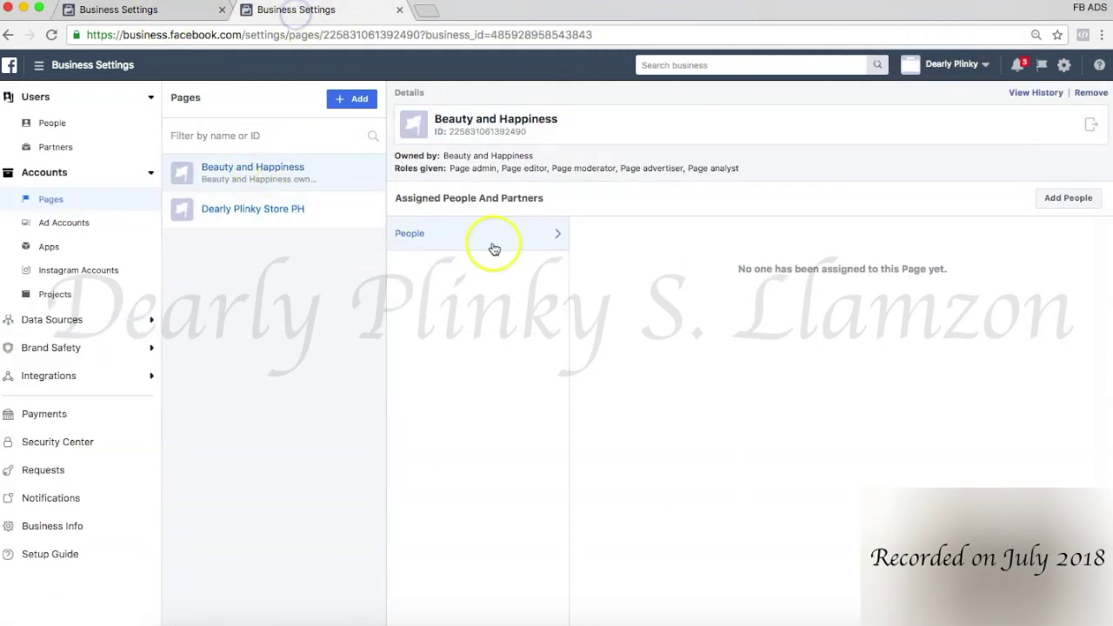
Add yourself to the shared Beauty and Happiness page in the partner business with the Page admin role
click(1070, 199)
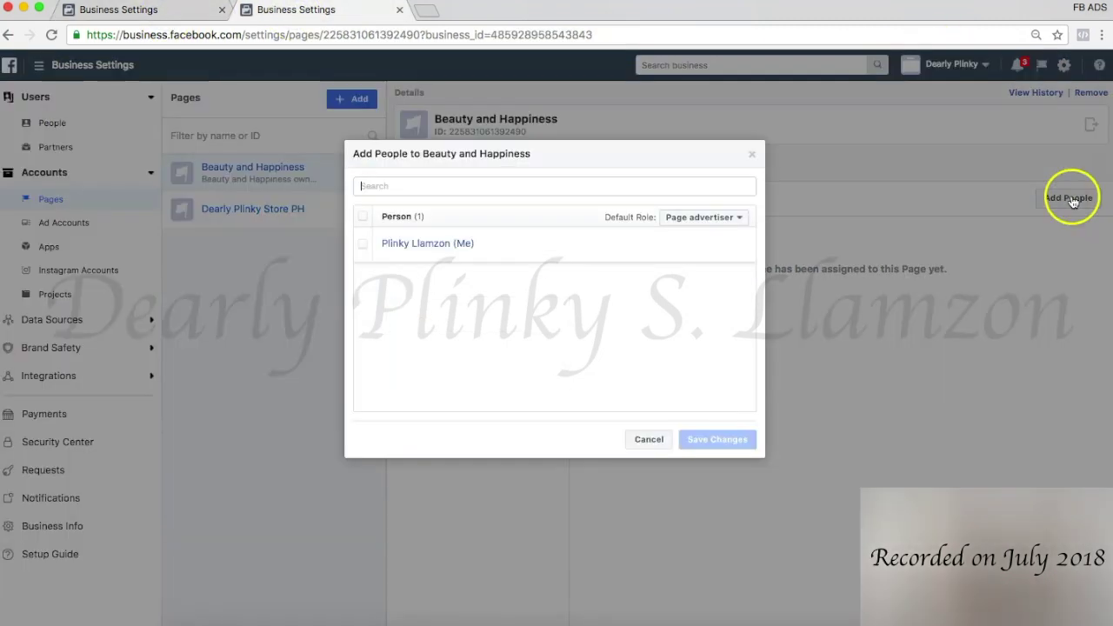
click(363, 244)
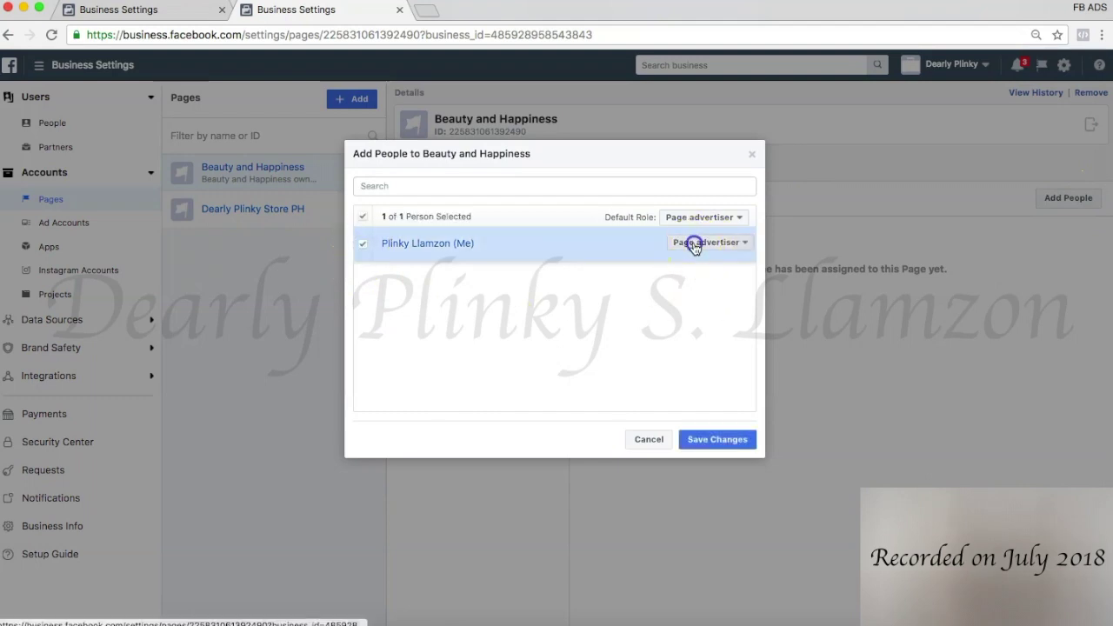
click(695, 244)
click(696, 280)
click(718, 439)
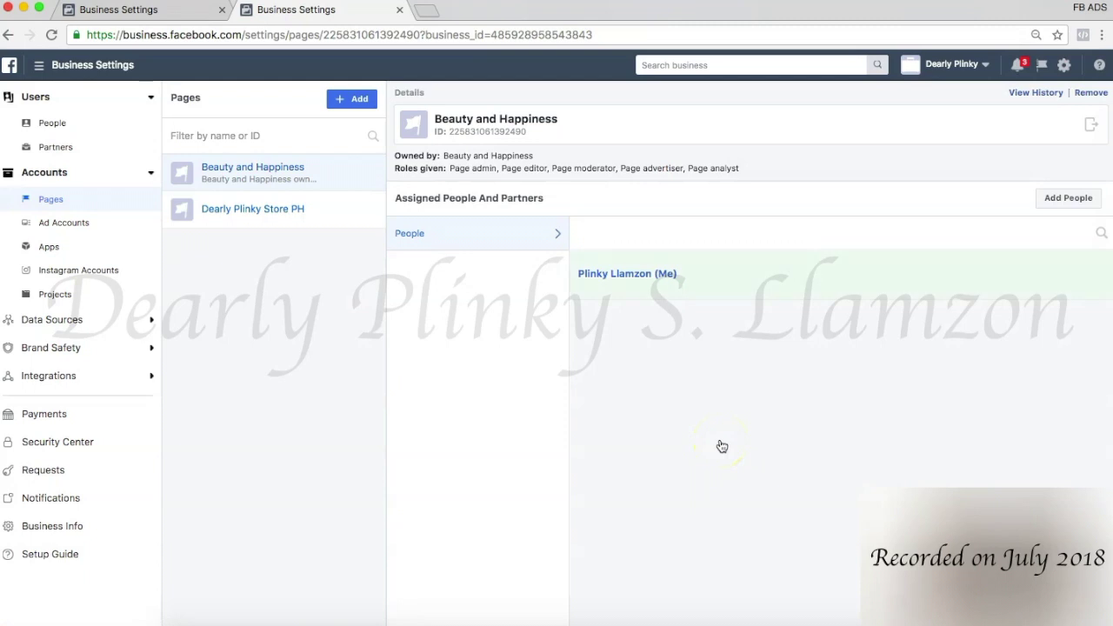
Add yourself to the Beauty and Happiness 1 ad account with the Ad account admin role and save the changes
click(70, 224)
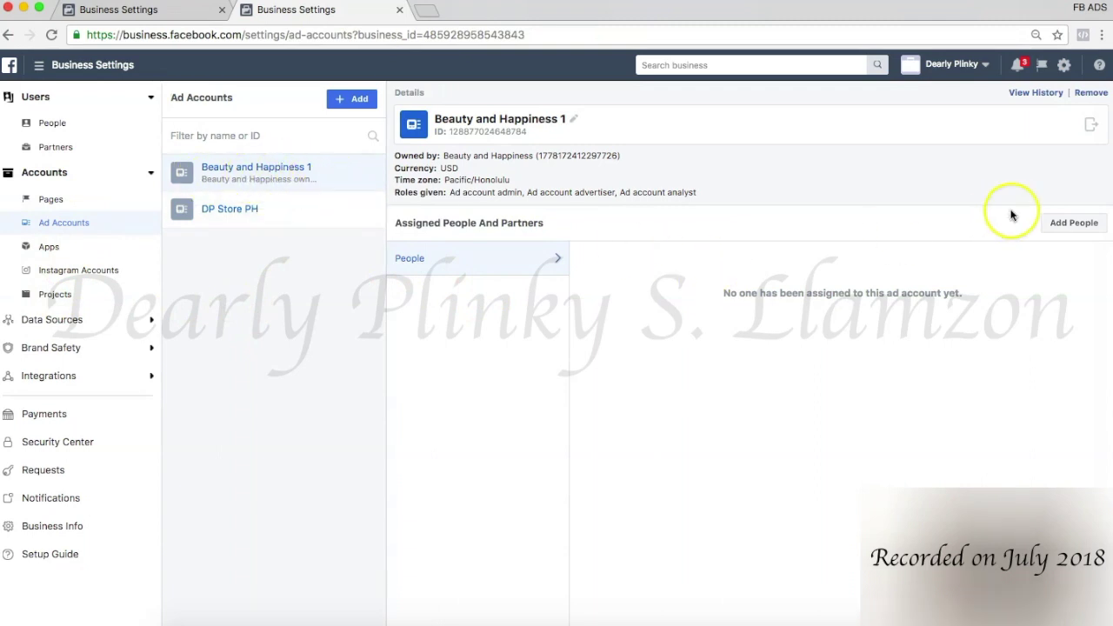
click(1072, 223)
click(355, 249)
click(666, 218)
click(649, 252)
click(740, 446)
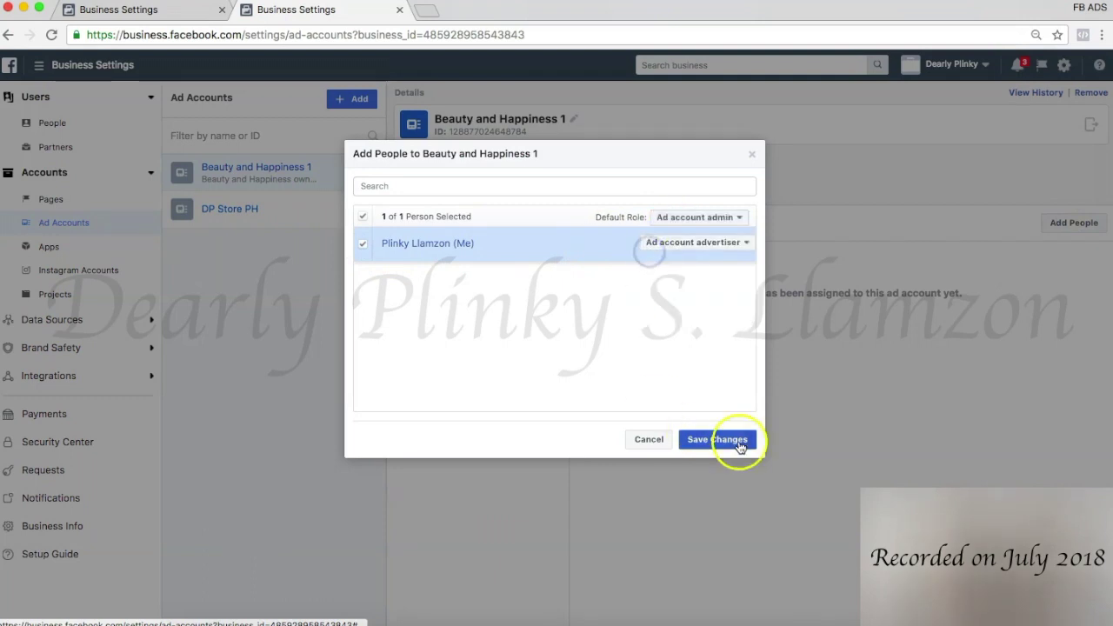
click(687, 243)
click(670, 279)
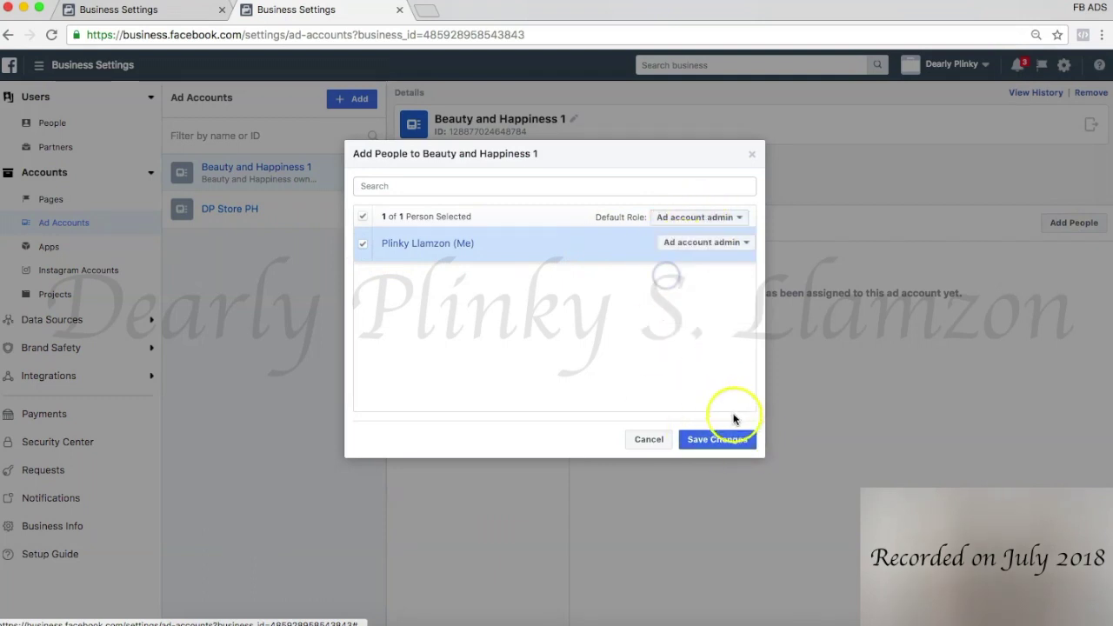
click(729, 439)
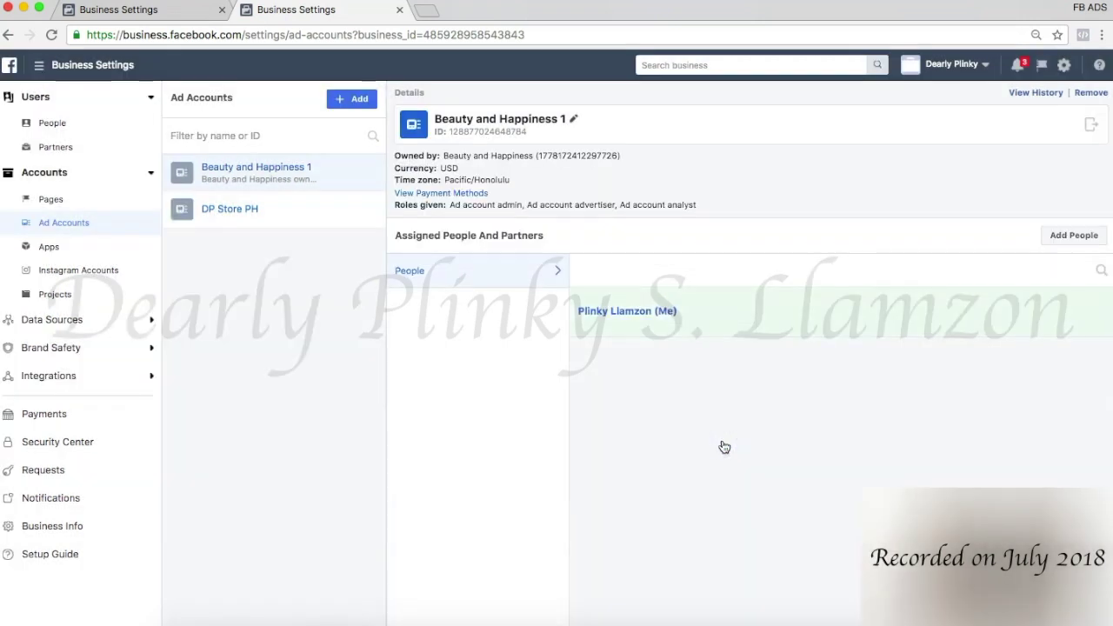
Add yourself to the first Beauty and Happiness 1's Pixel with the Pixel Editor role and save the changes
click(50, 324)
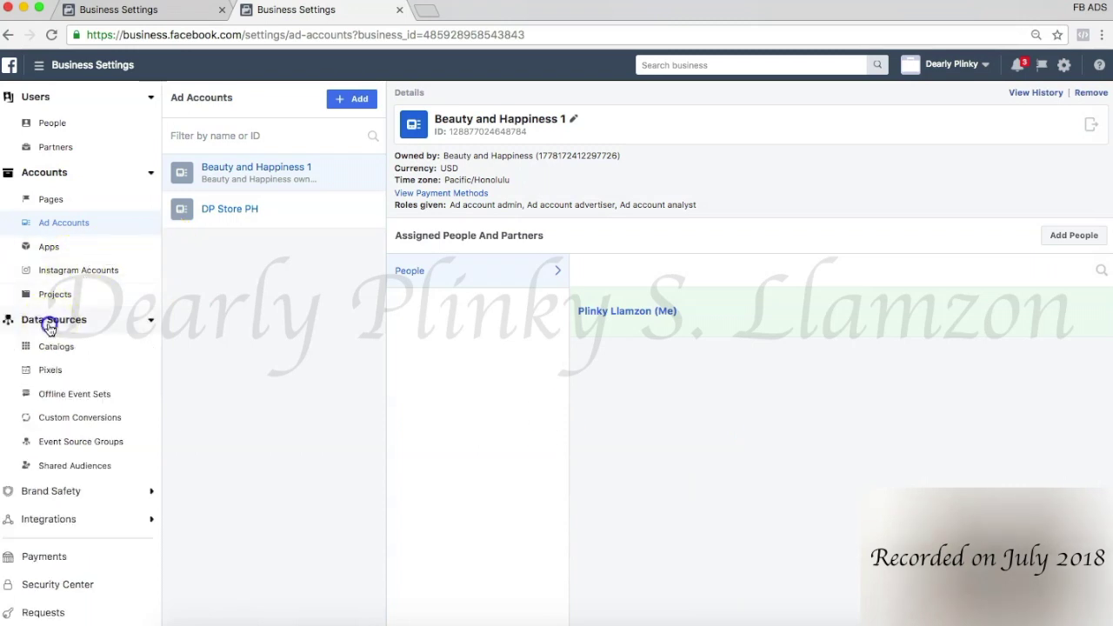
click(45, 371)
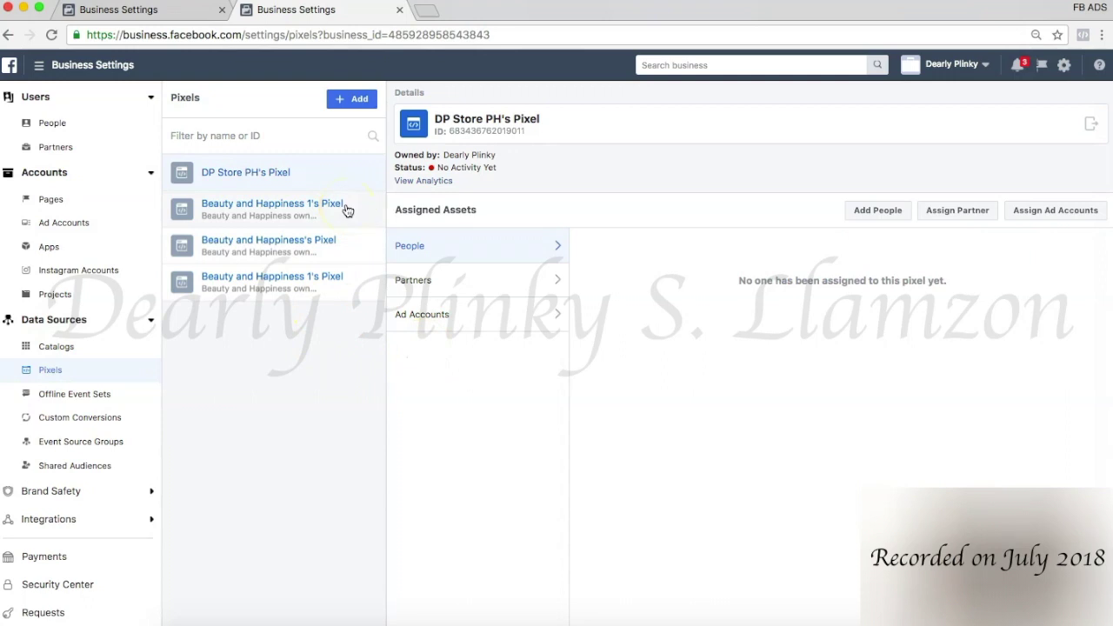
click(346, 208)
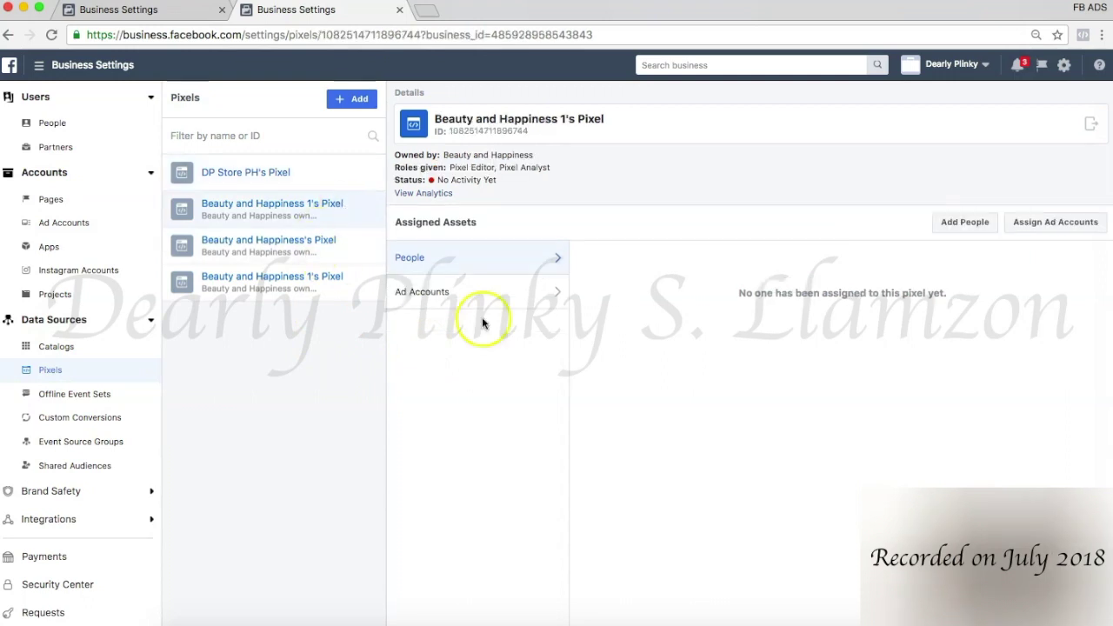
click(974, 224)
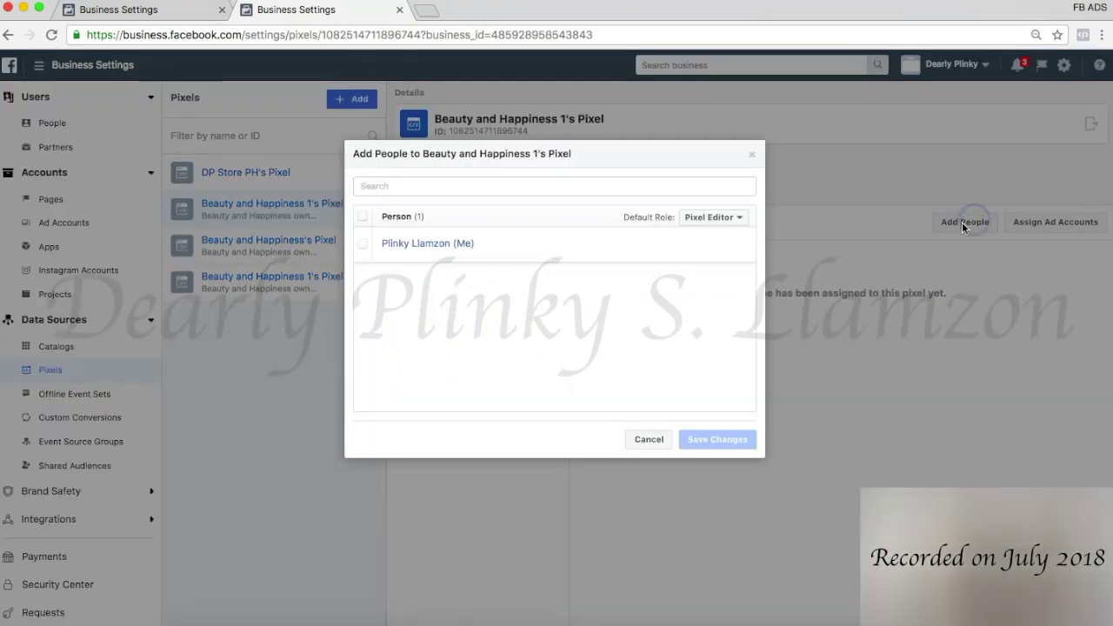
click(403, 247)
click(726, 219)
click(709, 253)
click(729, 440)
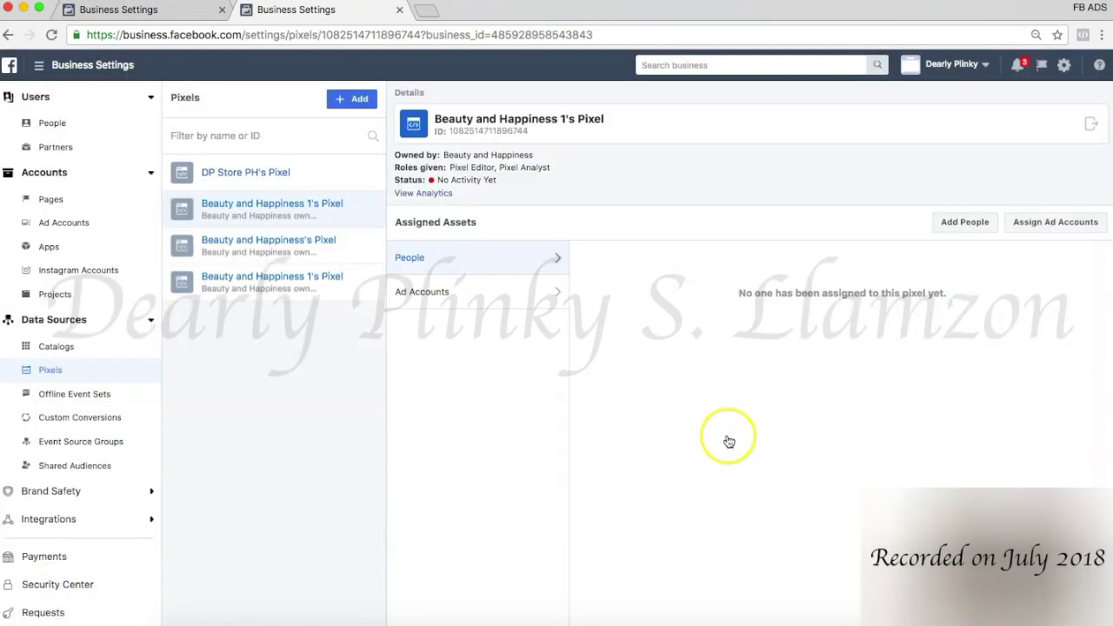
click(254, 246)
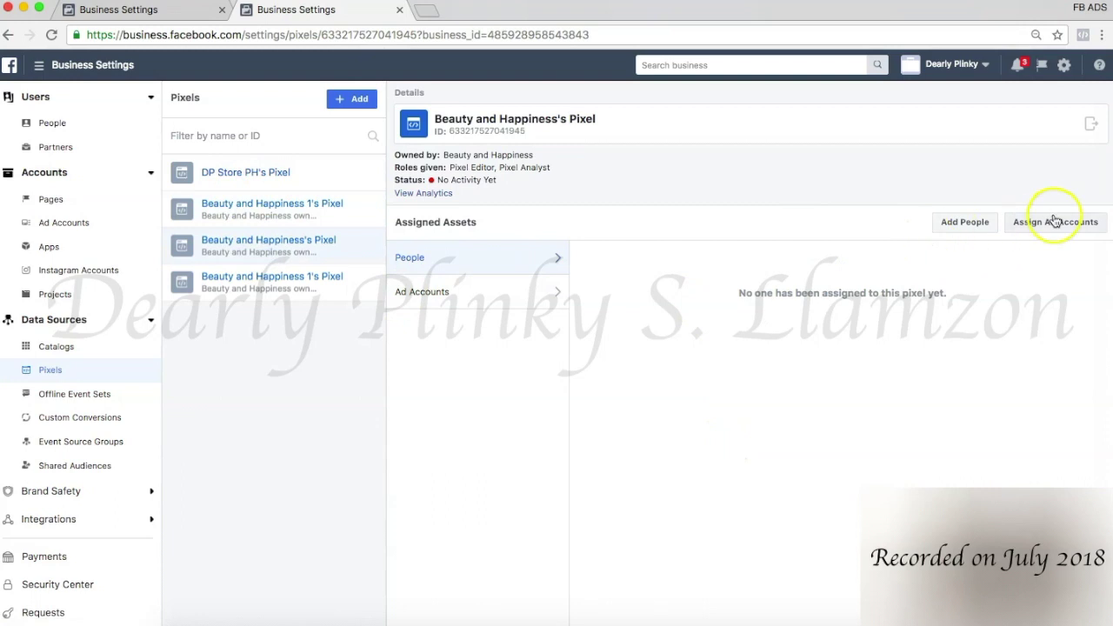
click(973, 224)
click(713, 217)
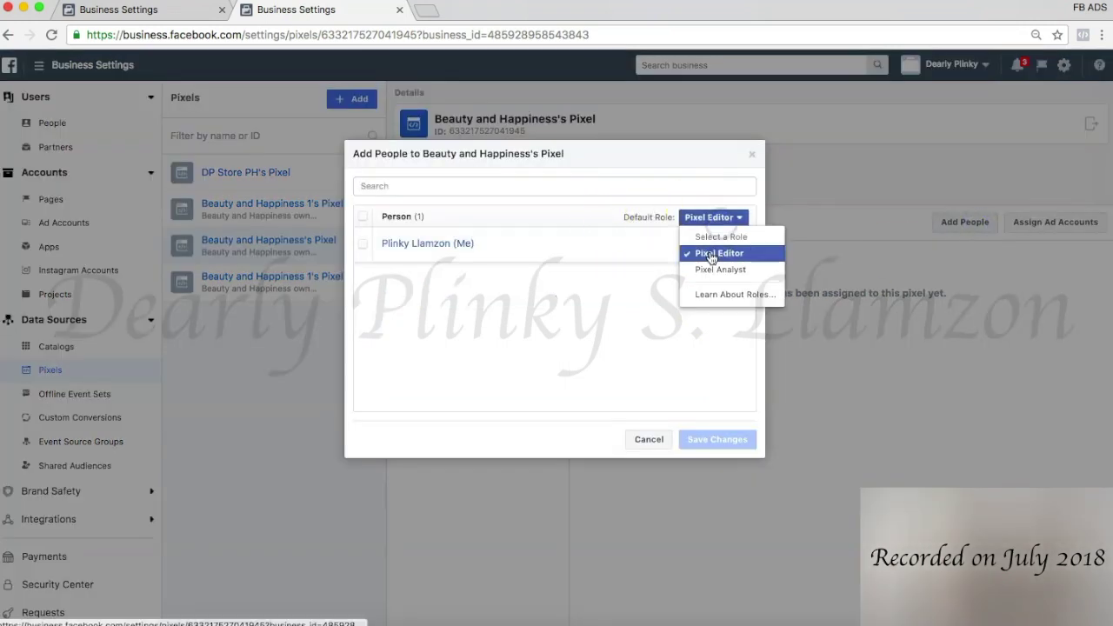
click(586, 373)
click(399, 252)
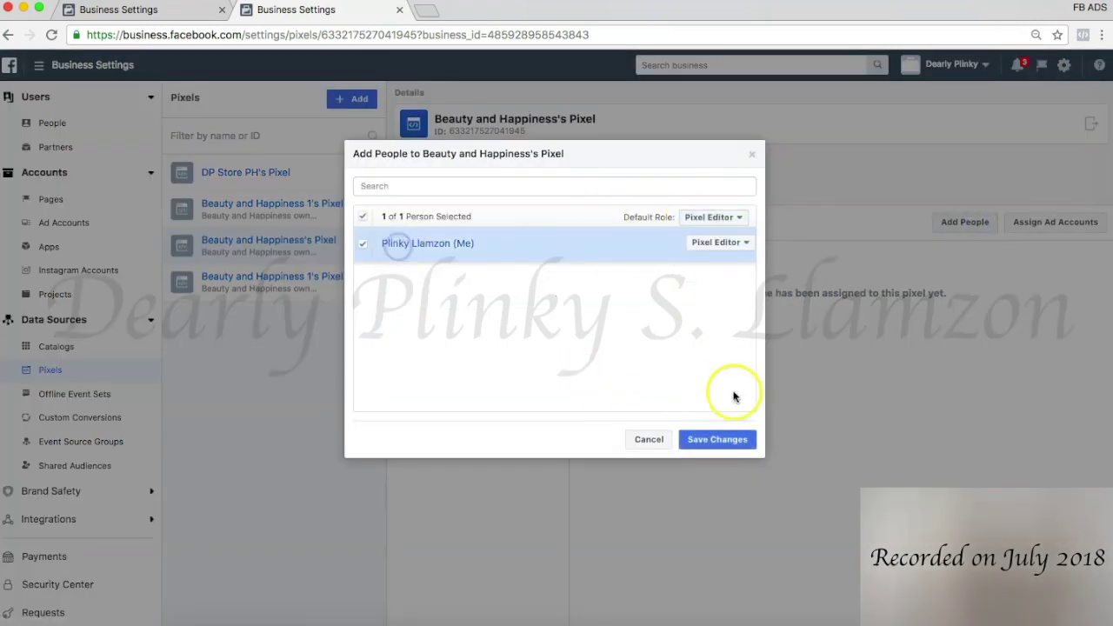
click(718, 439)
Add yourself to the last Beauty and Happiness 1's Pixel in the list with the Pixel Editor role and save the changes
click(340, 292)
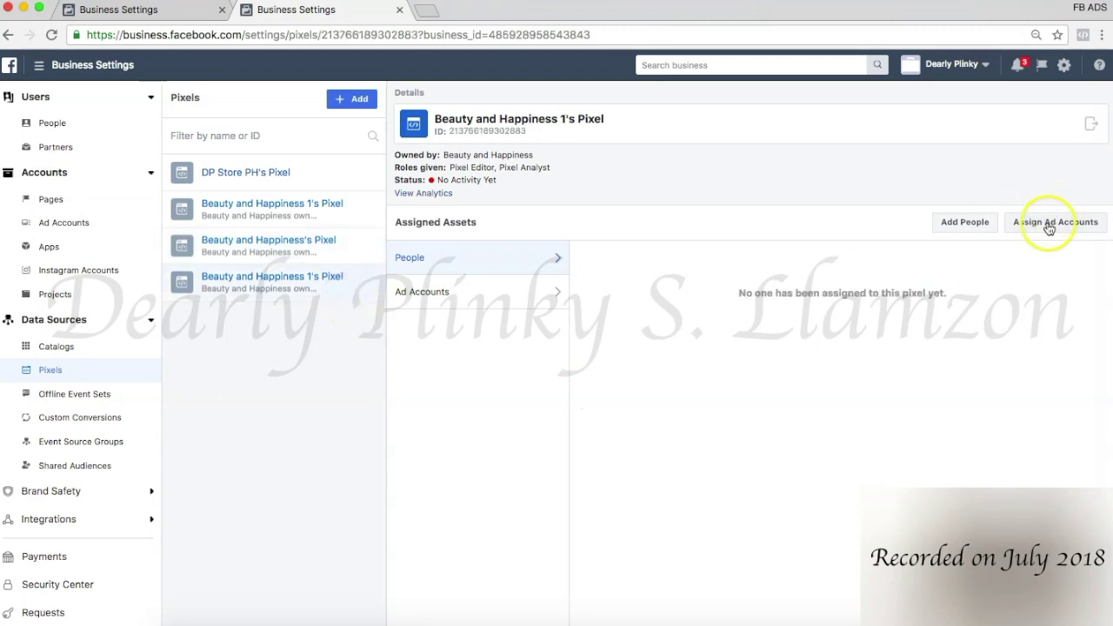
click(1050, 223)
click(753, 146)
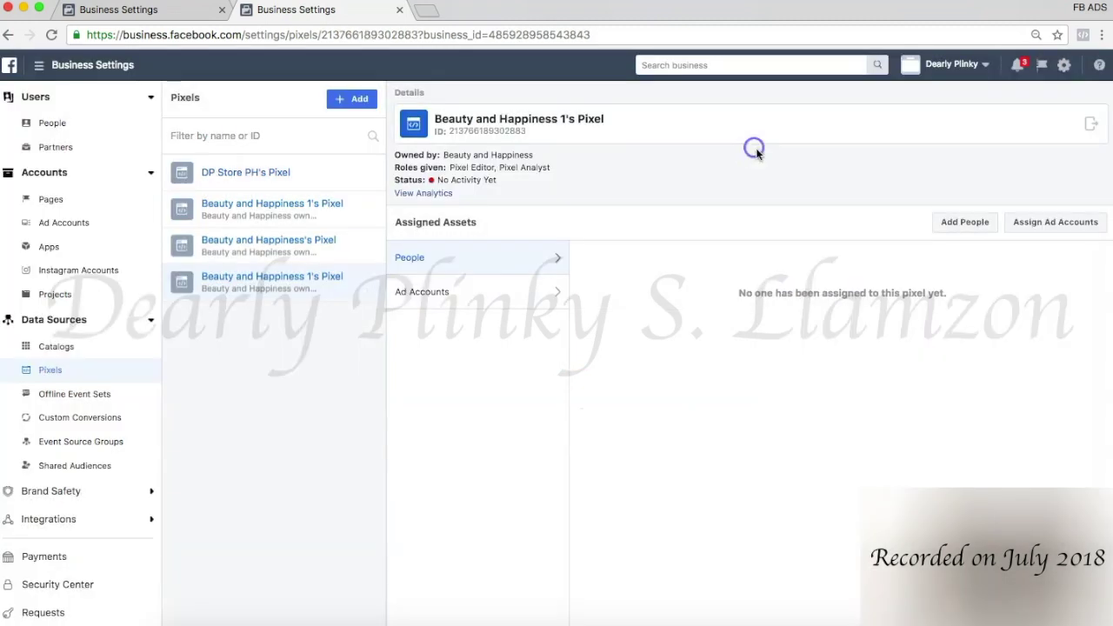
click(979, 223)
click(701, 219)
click(442, 244)
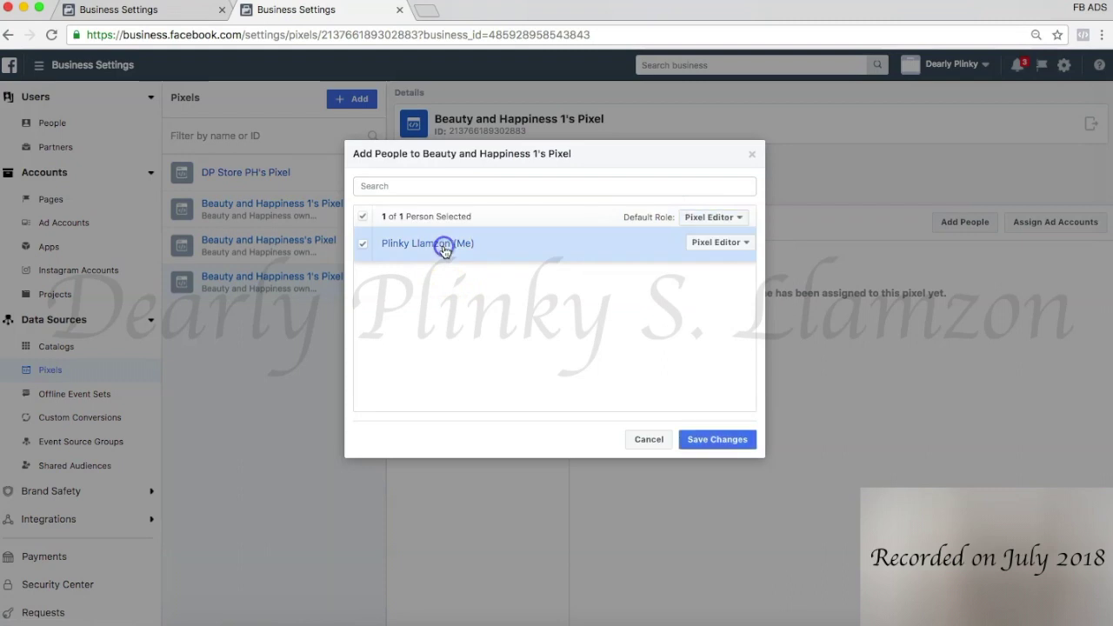
click(709, 217)
click(696, 254)
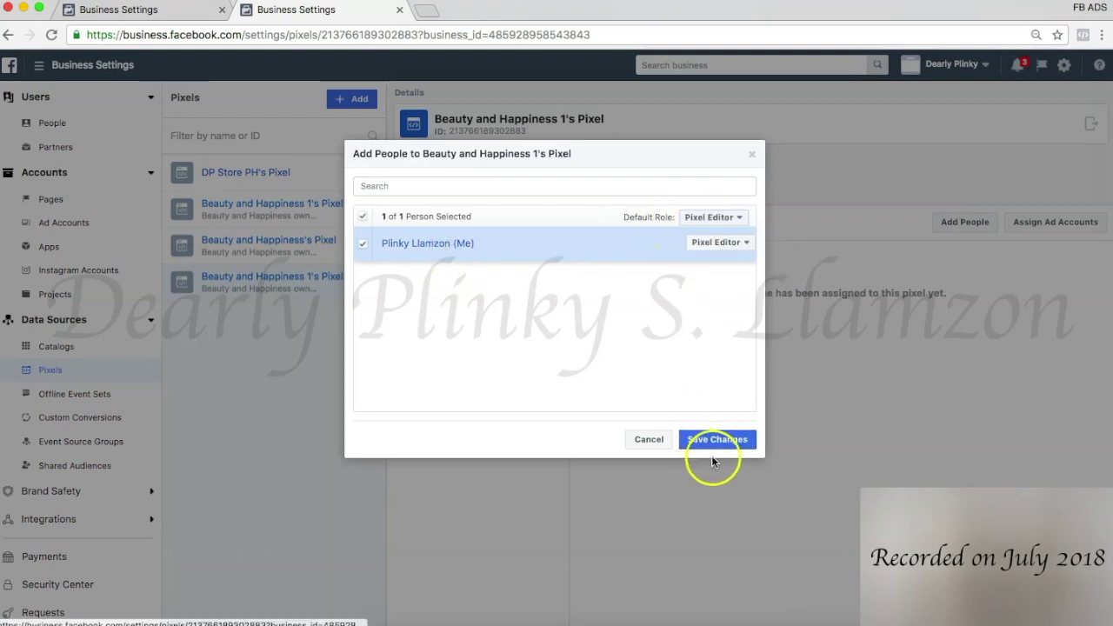
click(713, 441)
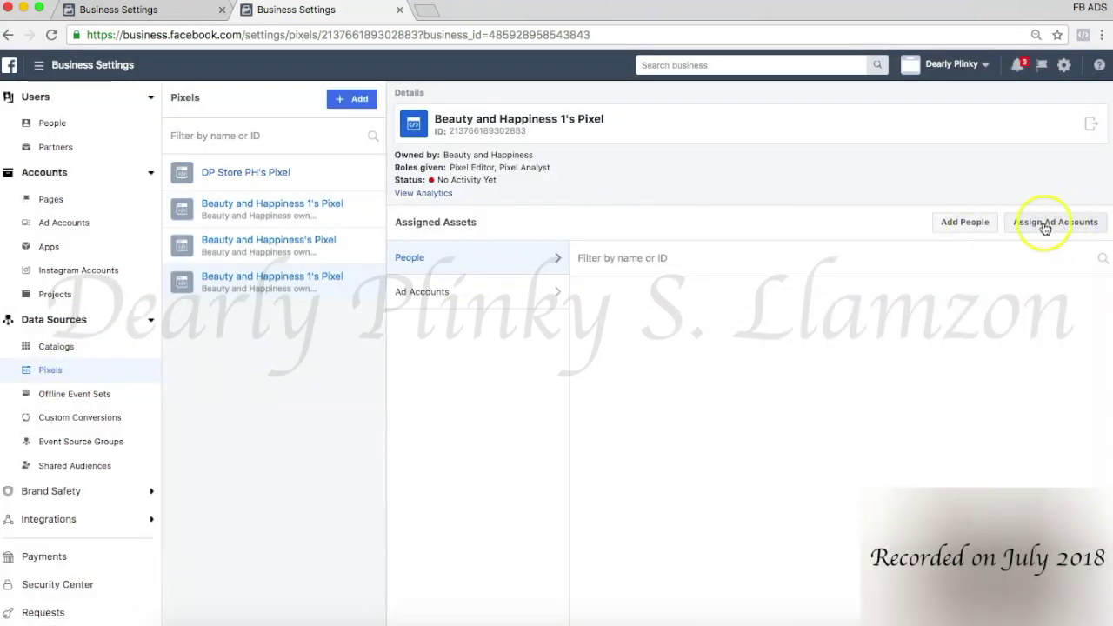
Assign the first Beauty and Happiness 1's Pixel to the Beauty and Happiness 1 ad account and save the changes
click(320, 182)
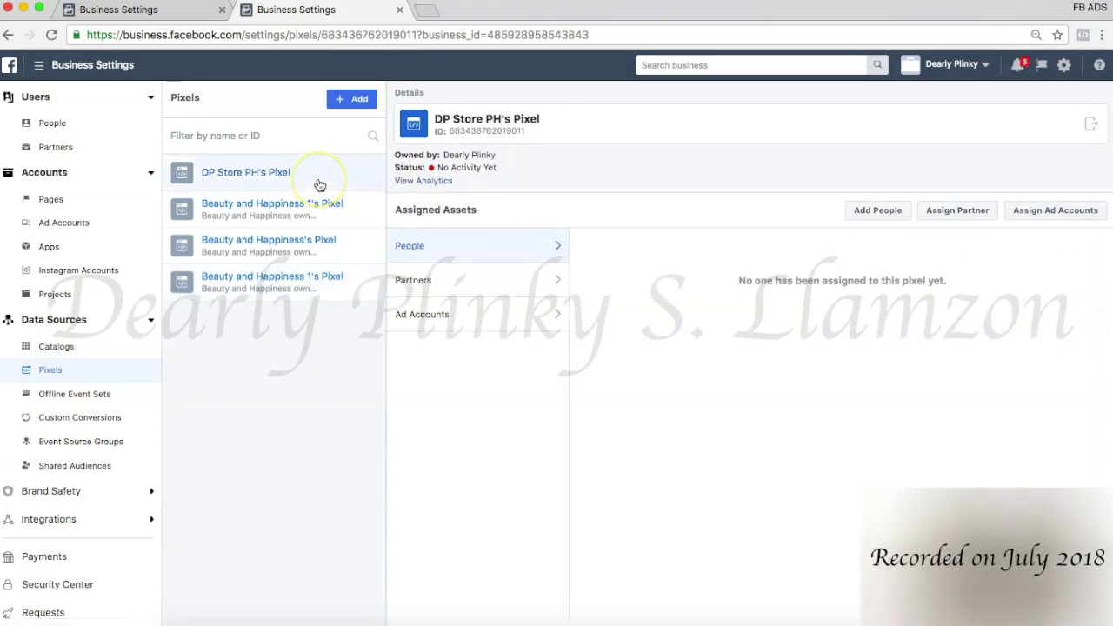
click(329, 215)
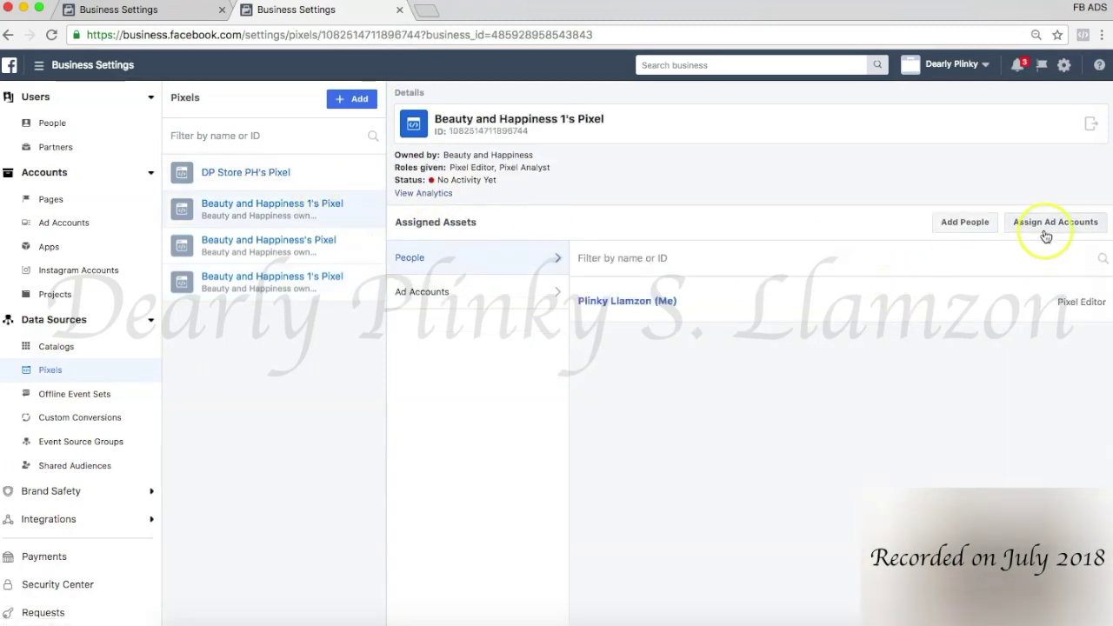
click(1047, 235)
click(362, 258)
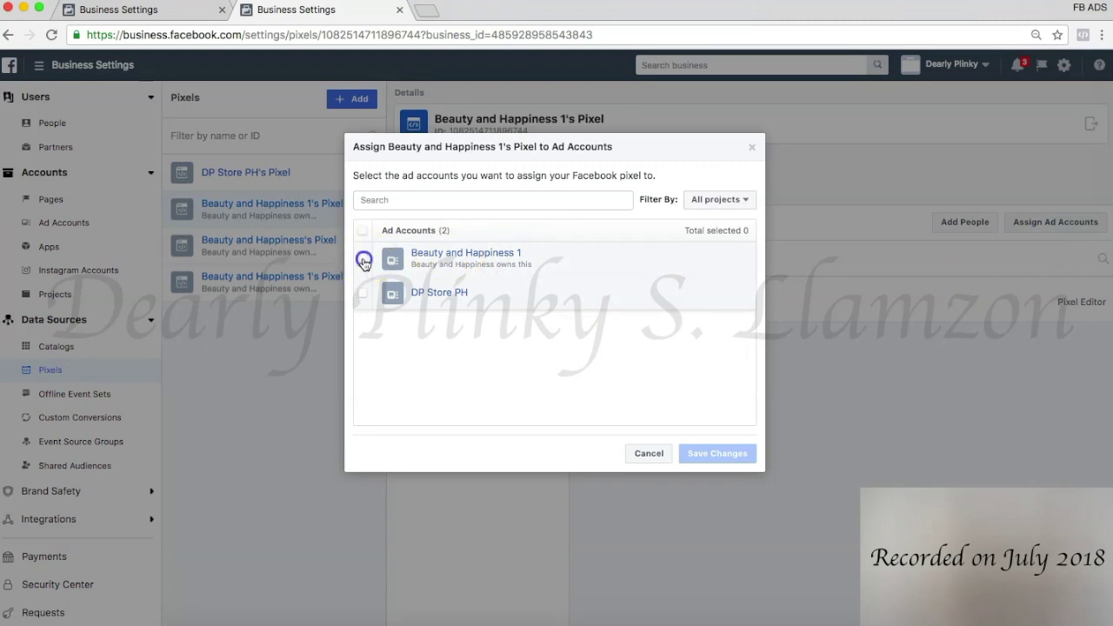
click(706, 201)
click(724, 220)
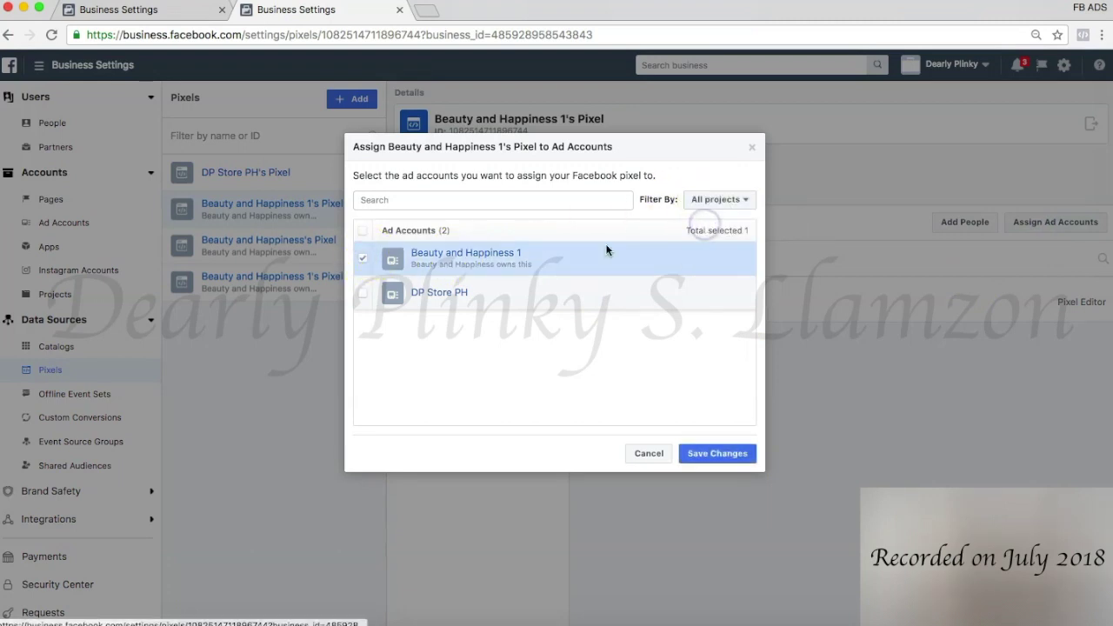
click(716, 455)
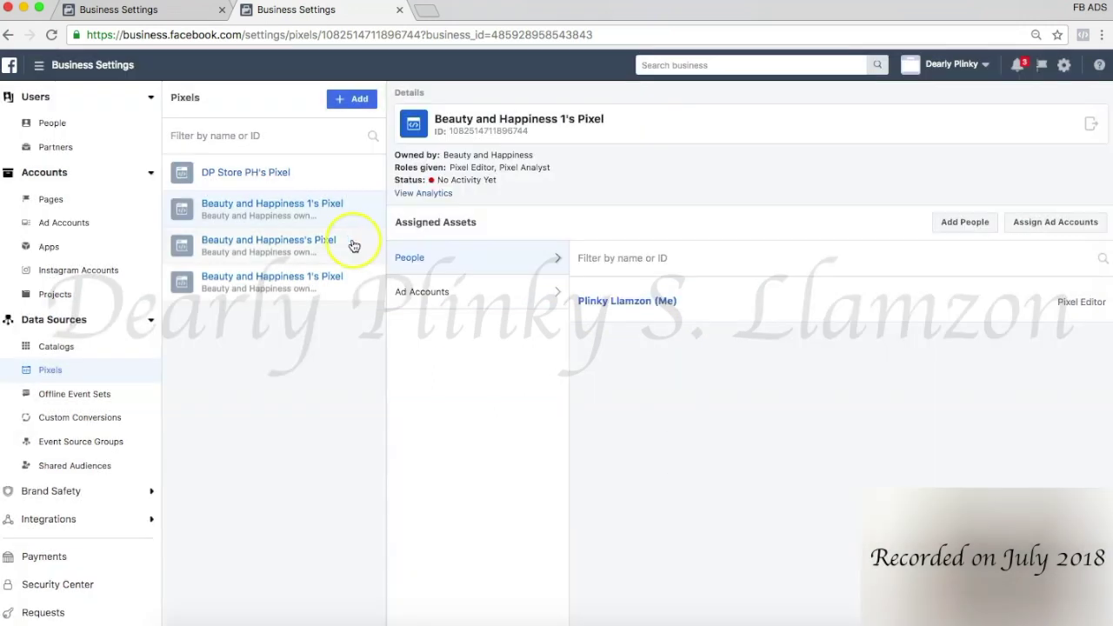
click(356, 244)
click(1056, 222)
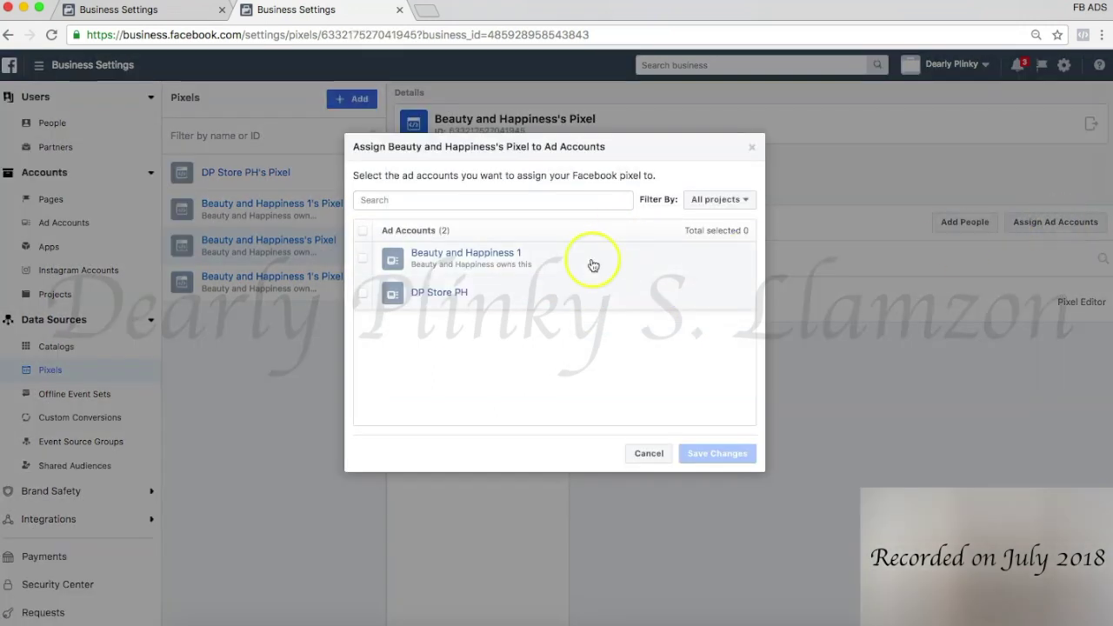
click(592, 259)
click(730, 455)
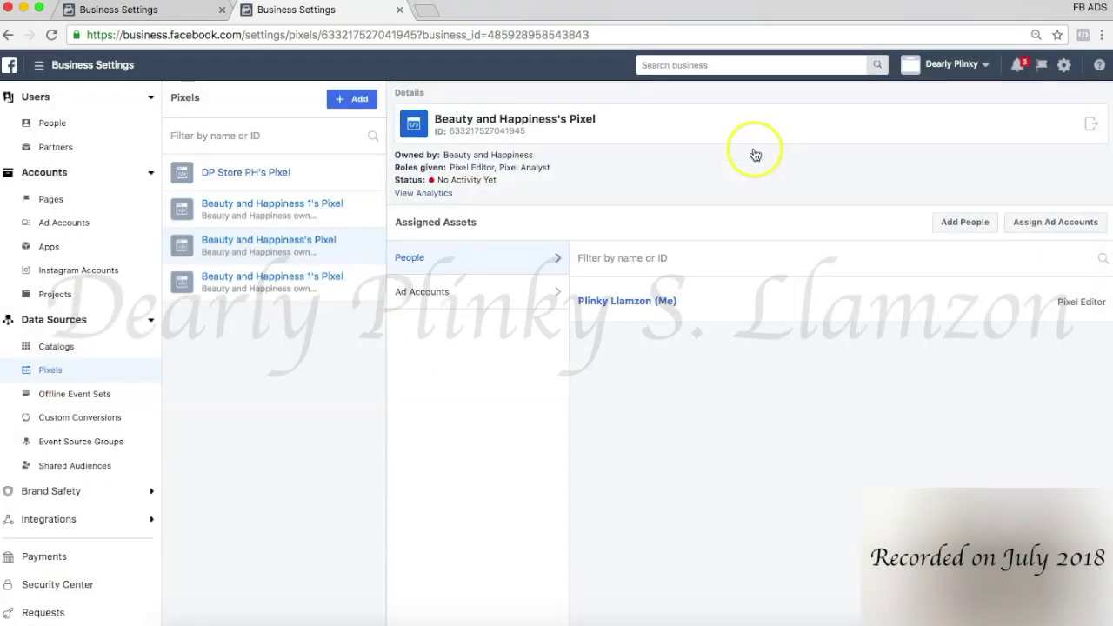
Assign the first Beauty and Happiness 1's Pixel to the DP Store PH ad account and save the changes
click(377, 216)
click(1013, 225)
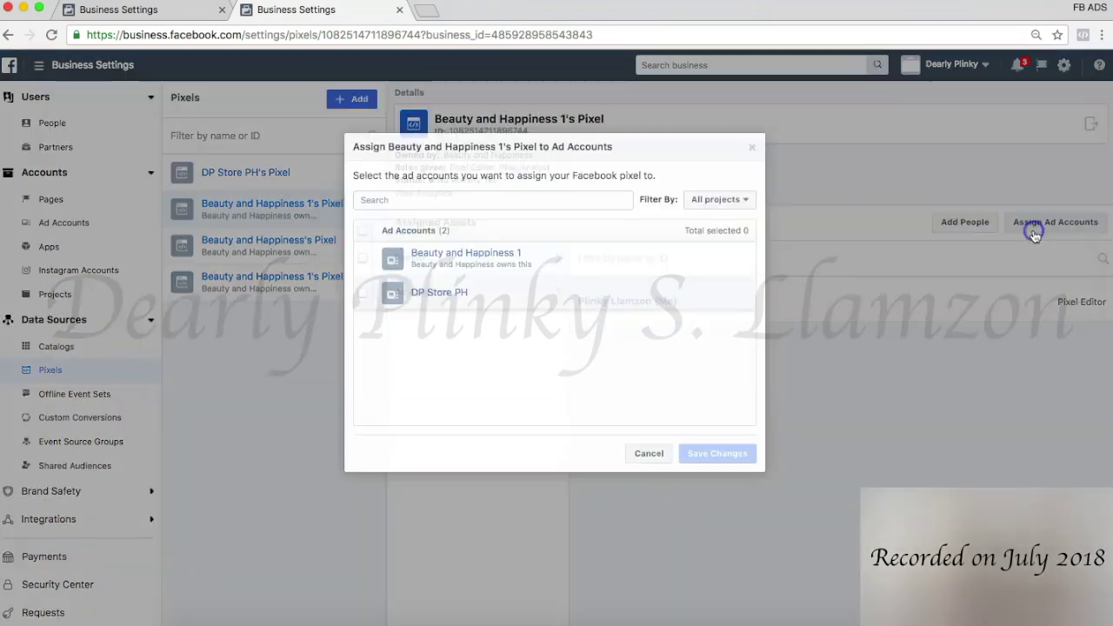
click(365, 294)
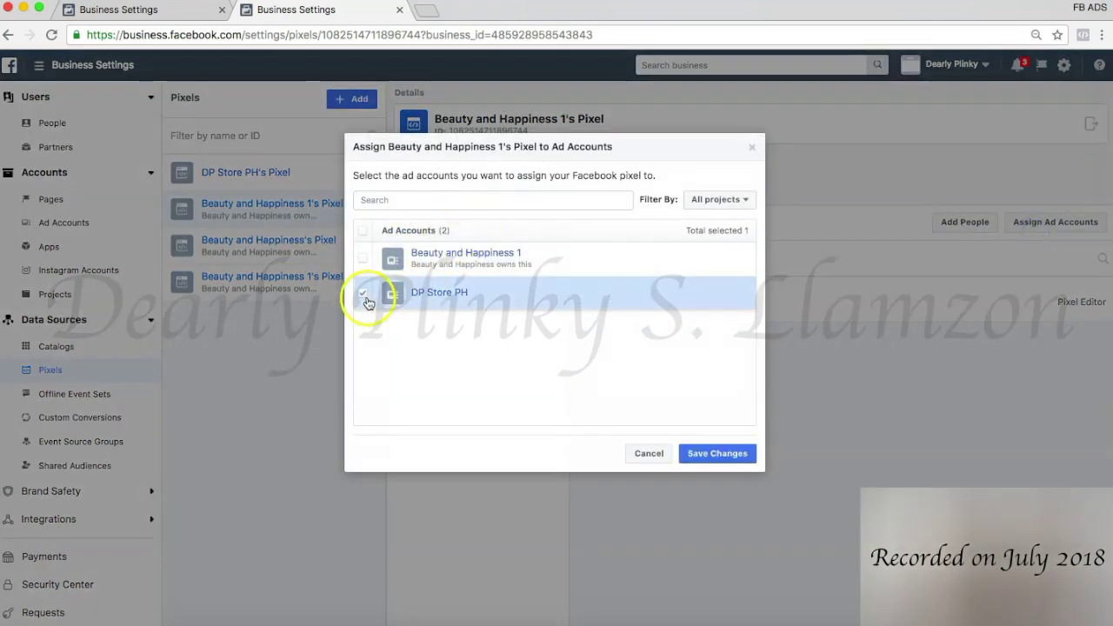
click(709, 455)
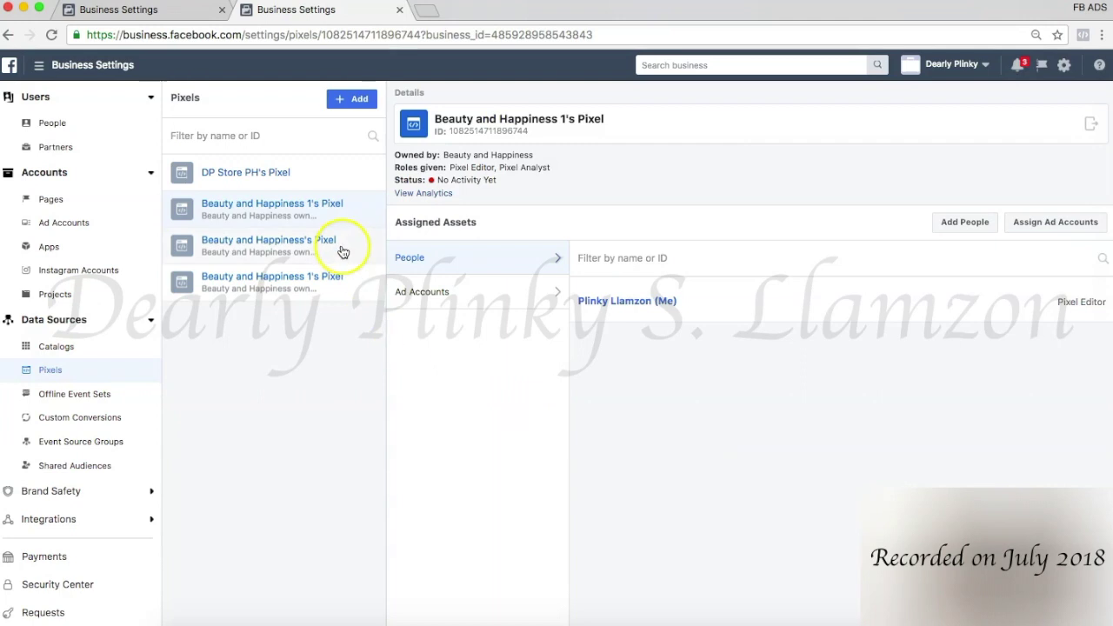
click(343, 248)
click(1057, 225)
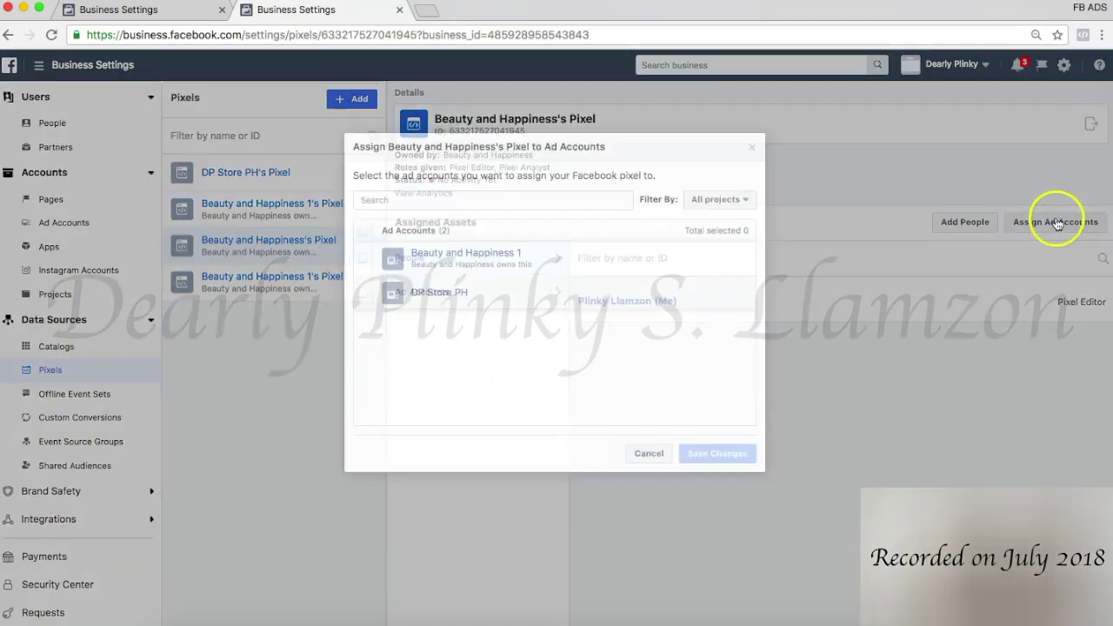
click(652, 290)
click(717, 461)
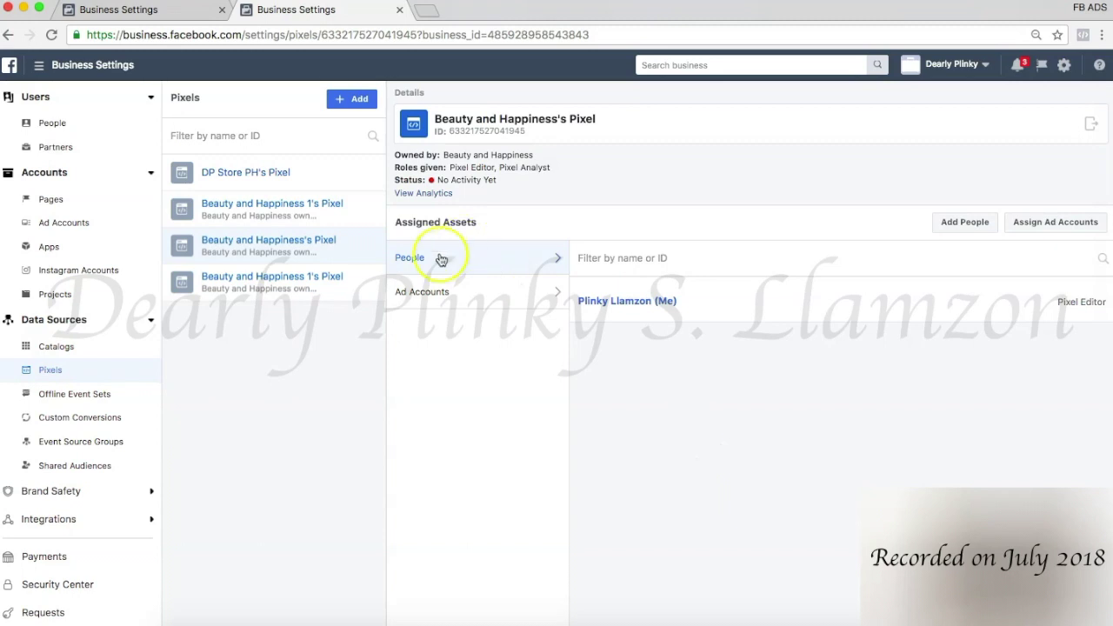
Assign the last Beauty and Happiness 1's Pixel in the list to the DP Store PH ad account and save the changes
click(349, 287)
click(1041, 228)
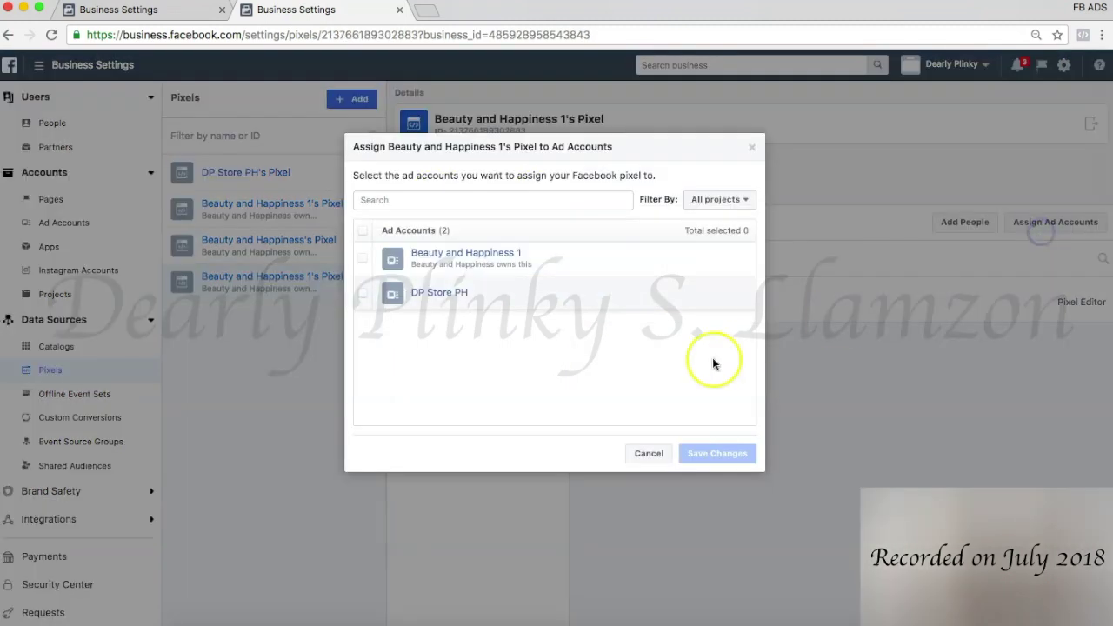
click(560, 293)
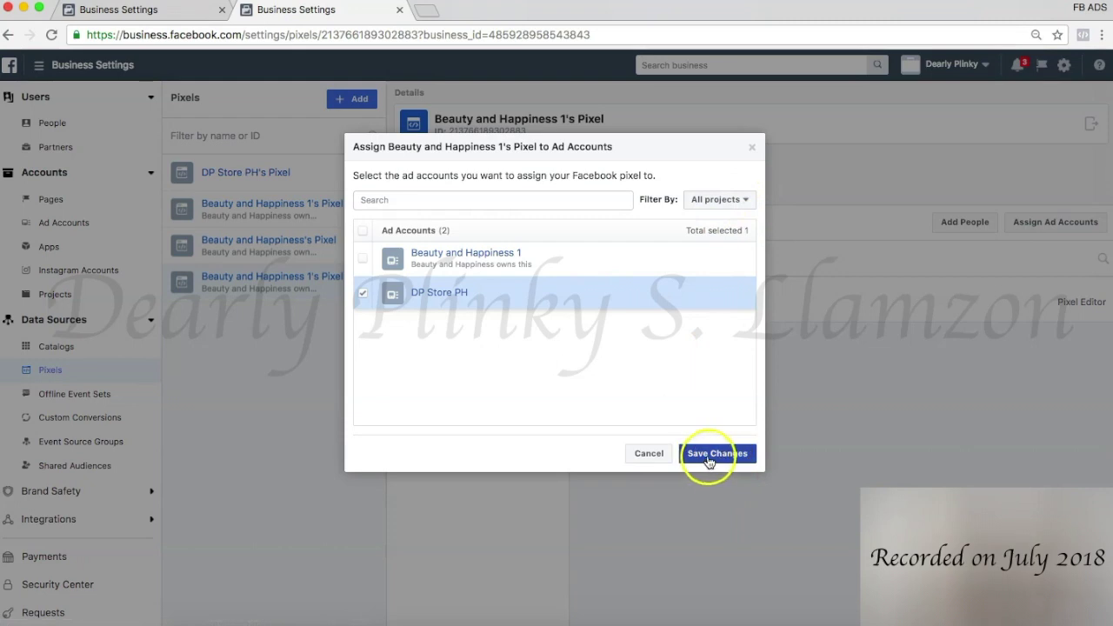
click(705, 459)
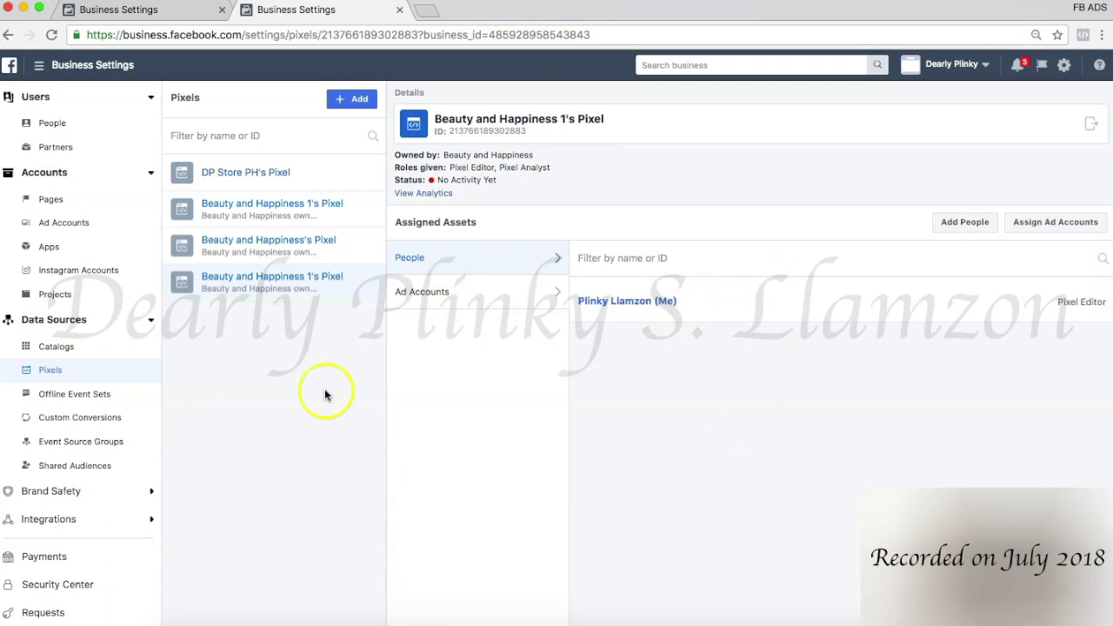
Open the Pixels page of Events Manager and examine which pixels are available to the partner business
click(55, 147)
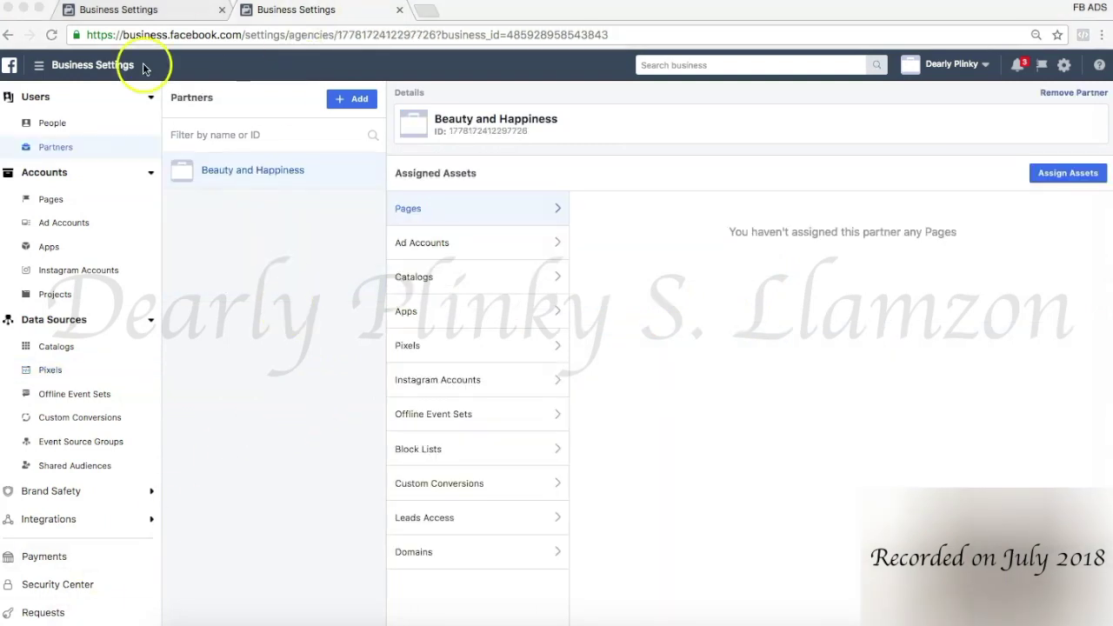
click(40, 64)
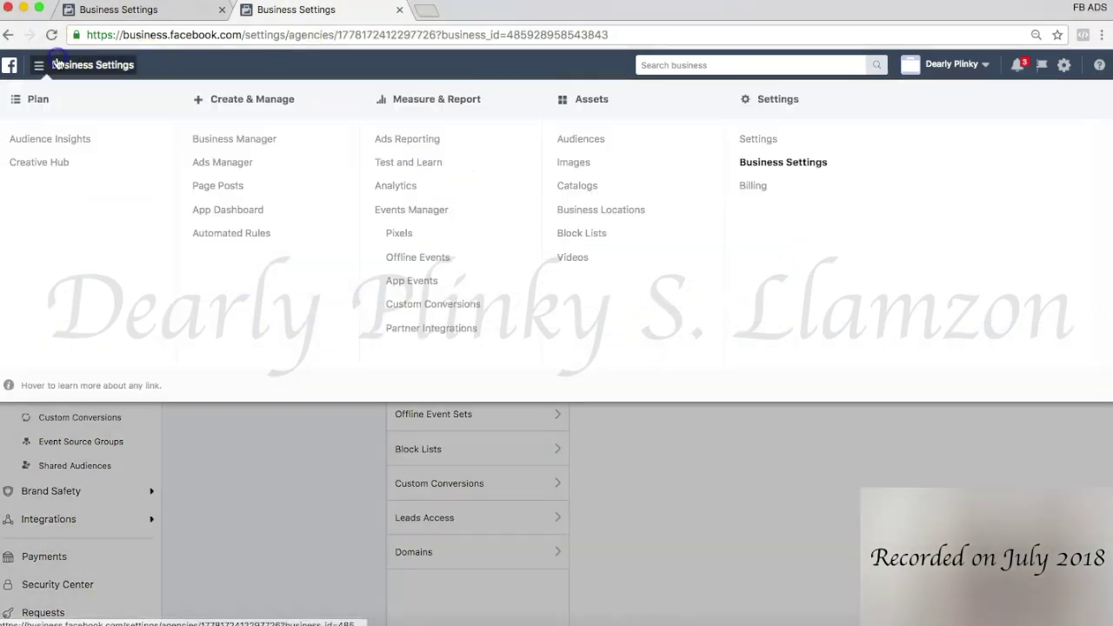
click(400, 235)
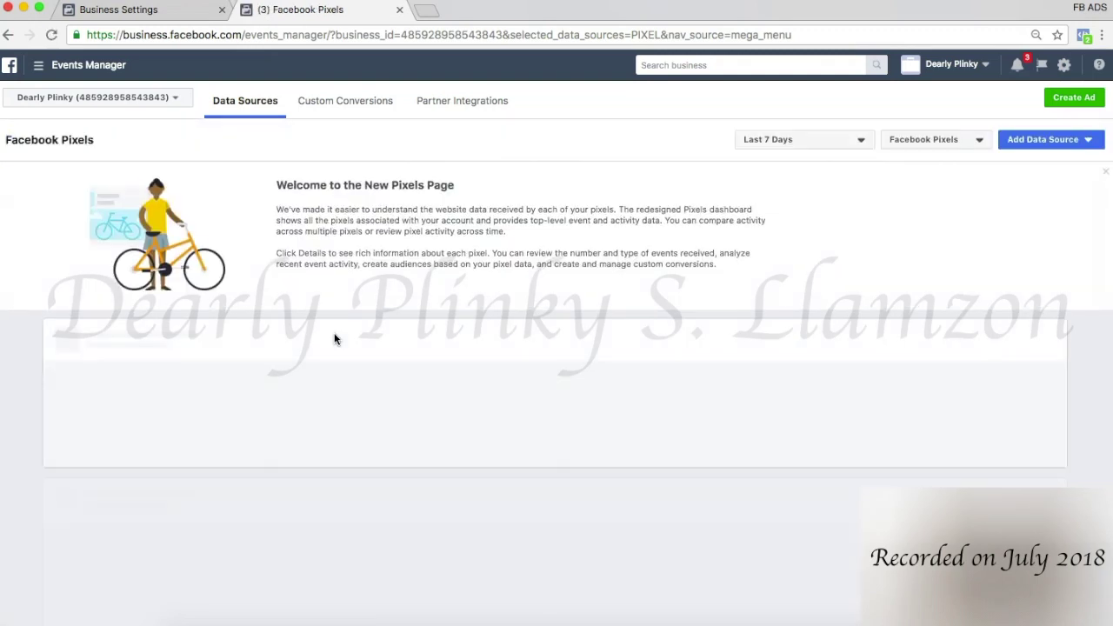
scroll(334, 339, down, 5)
scroll(334, 339, down, 3)
scroll(334, 340, down, 3)
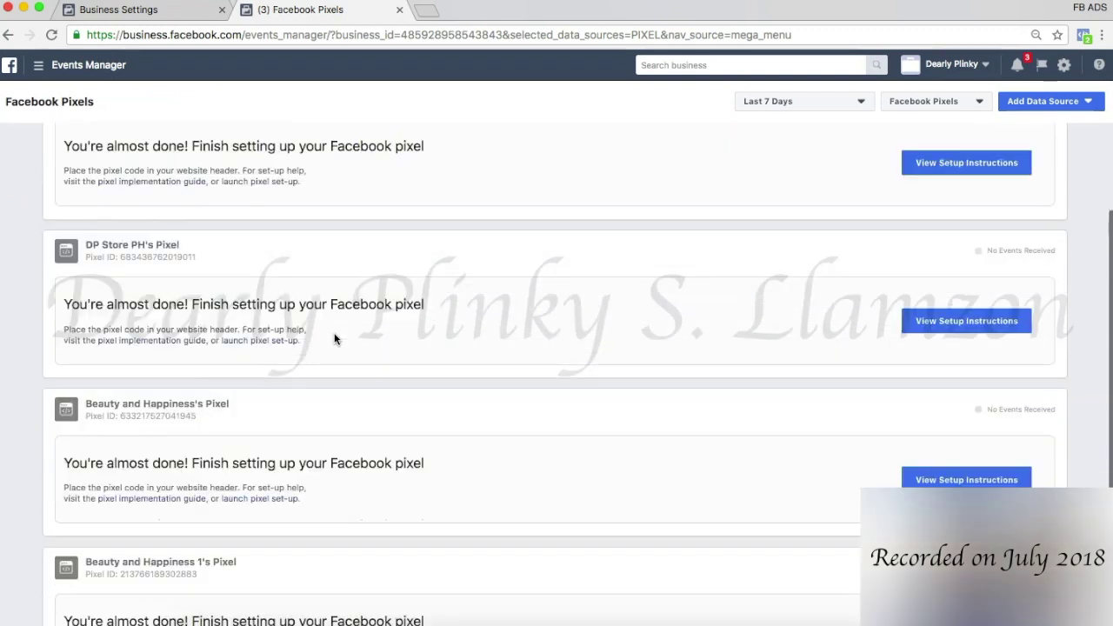
scroll(335, 339, down, 2)
click(217, 264)
scroll(360, 385, down, 3)
click(360, 387)
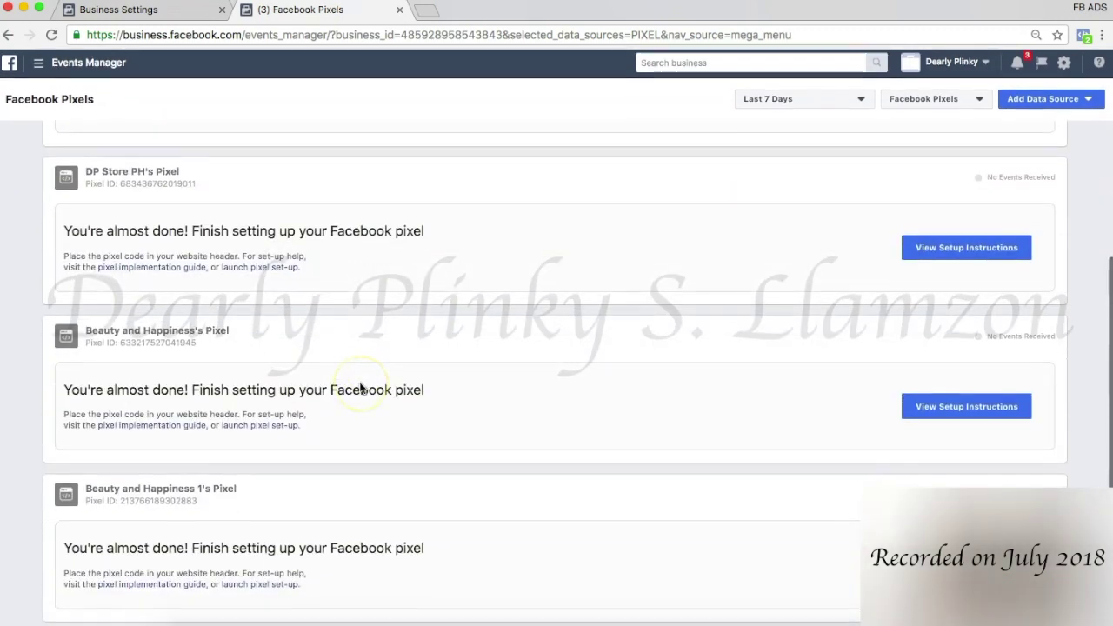
Open Ads Manager and switch to the DP Store PH ad account
click(78, 68)
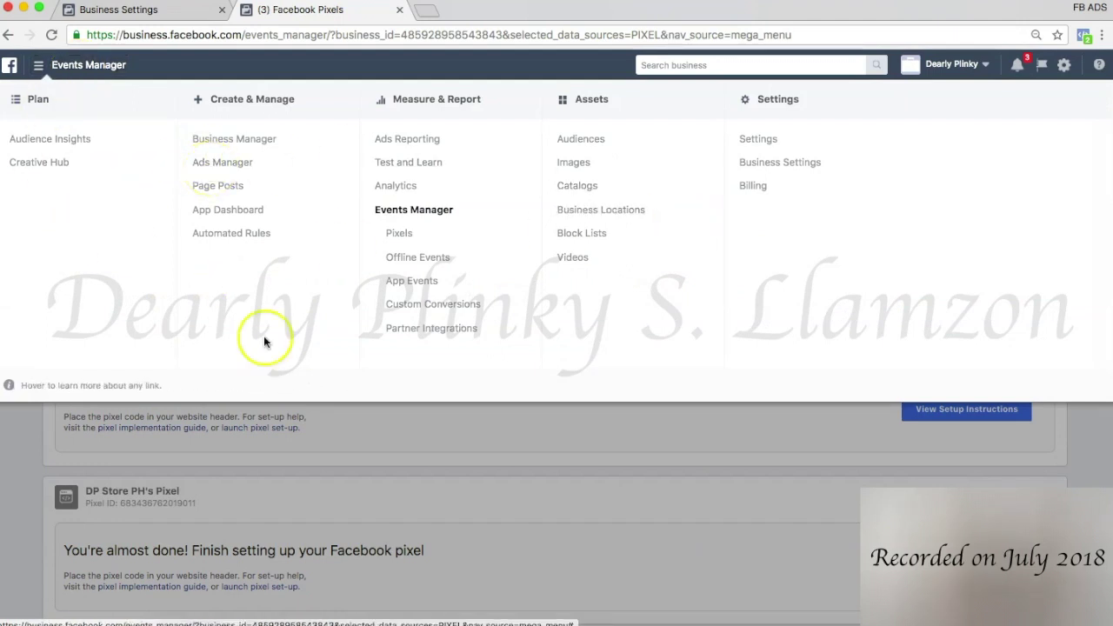
click(217, 168)
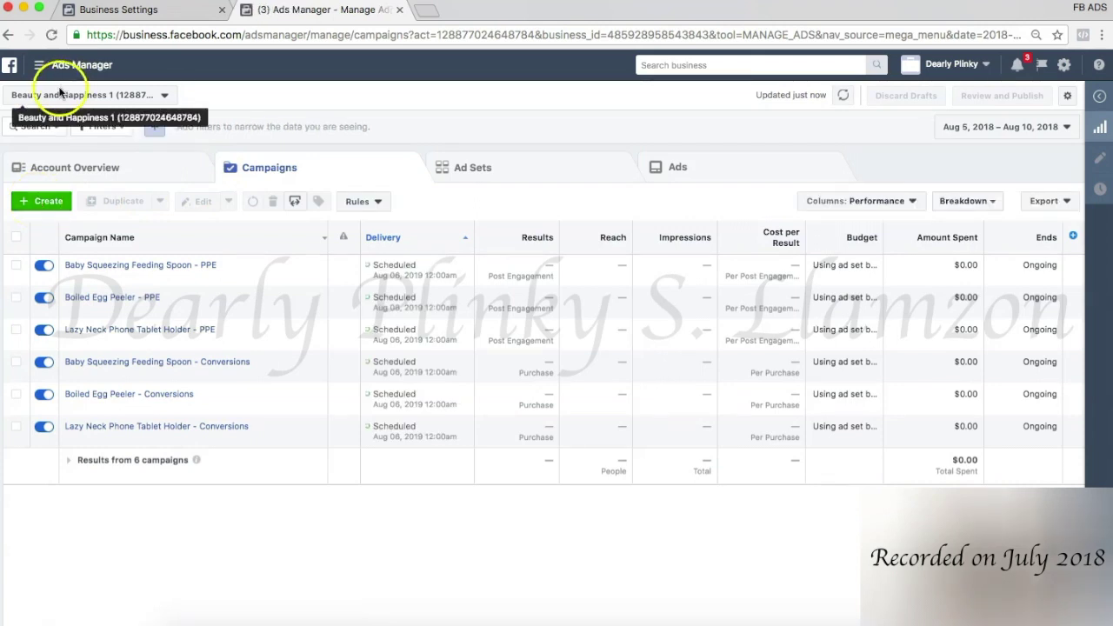
click(104, 95)
click(111, 314)
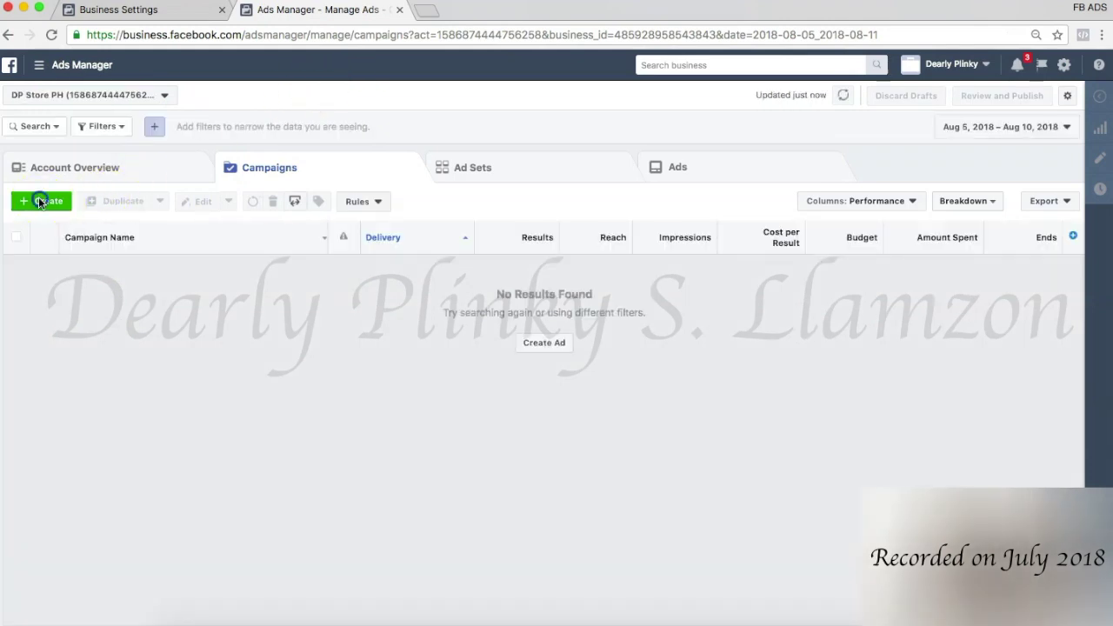
Create a draft campaign with the Conversions objective, naming the campaign, ad set and ad "test"
click(39, 201)
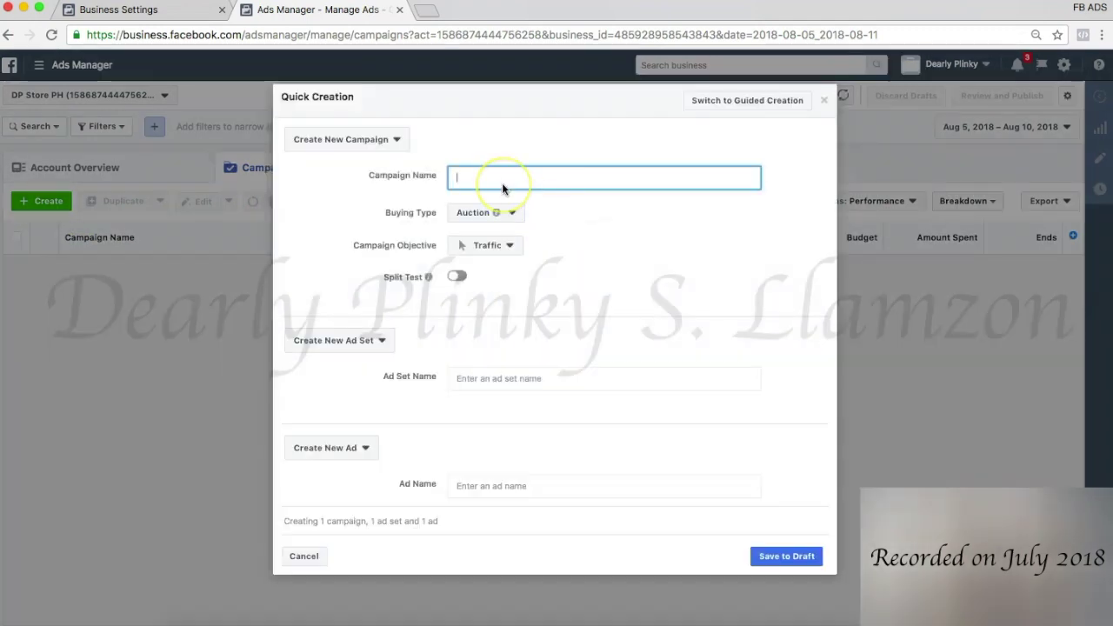
text(test)
click(487, 246)
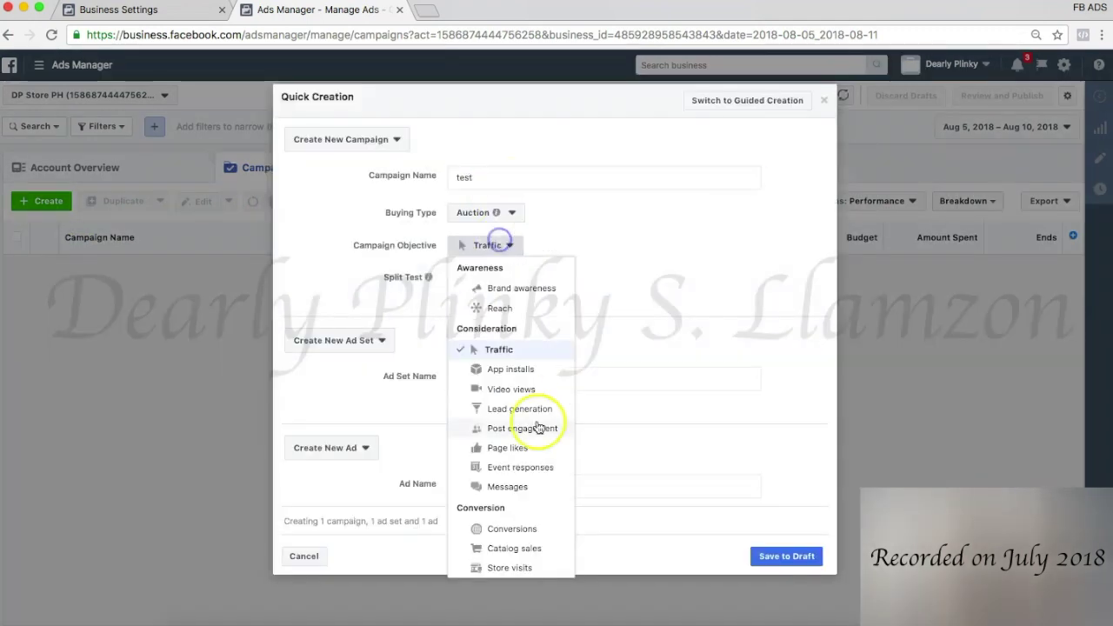
click(509, 528)
click(530, 381)
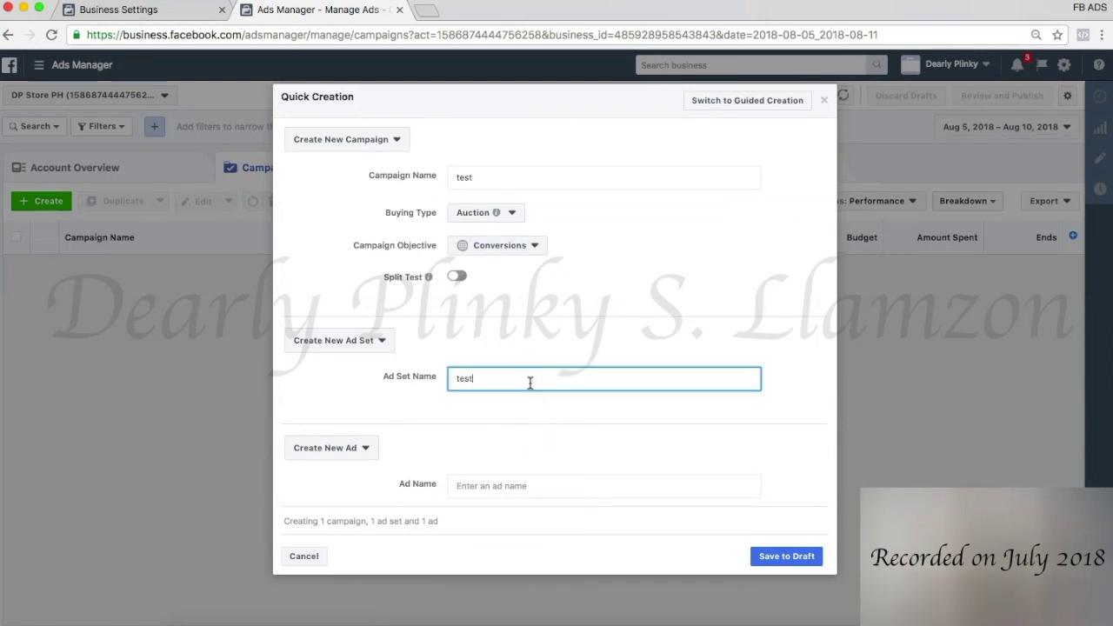
click(524, 484)
text(test)
click(780, 553)
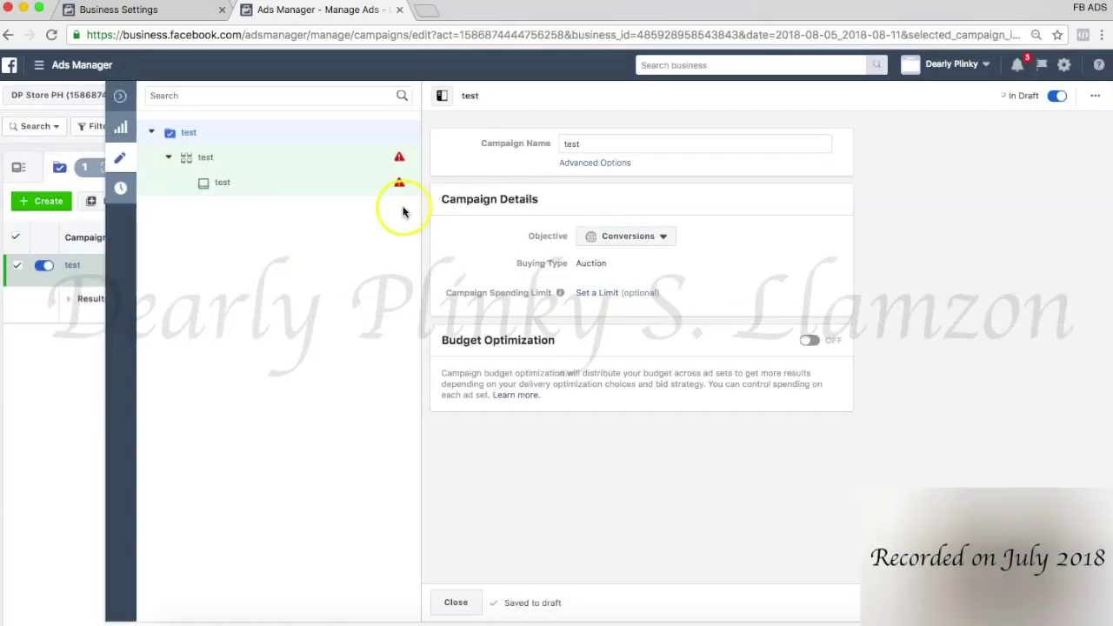
Search the test ad set's website conversion events for "purc" and examine which pixels offer a Purchase event
click(295, 158)
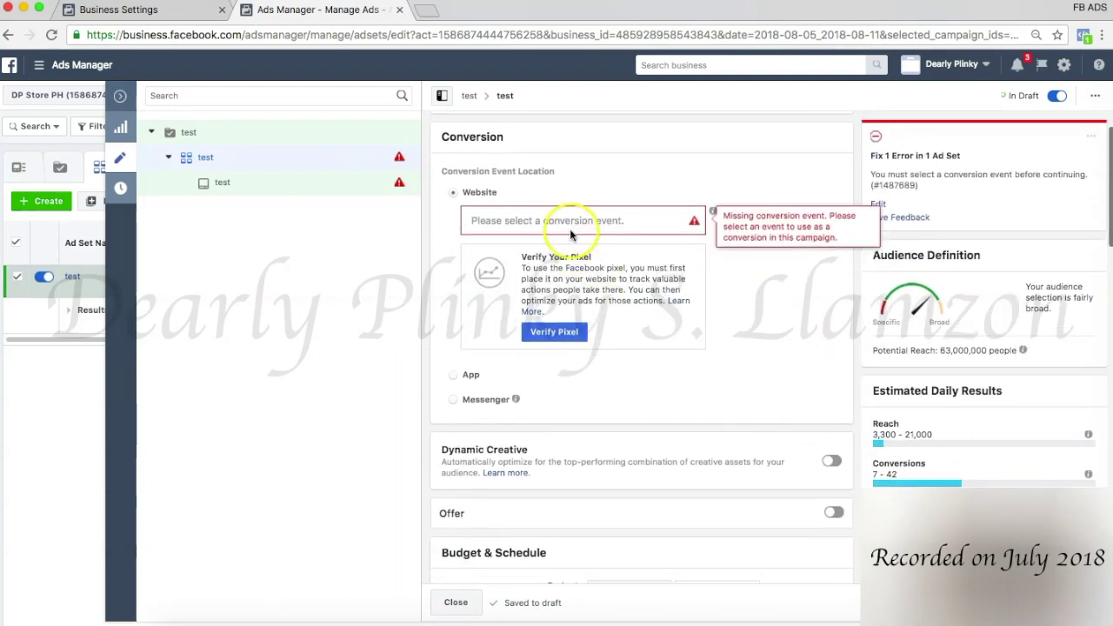
click(569, 224)
text(purc)
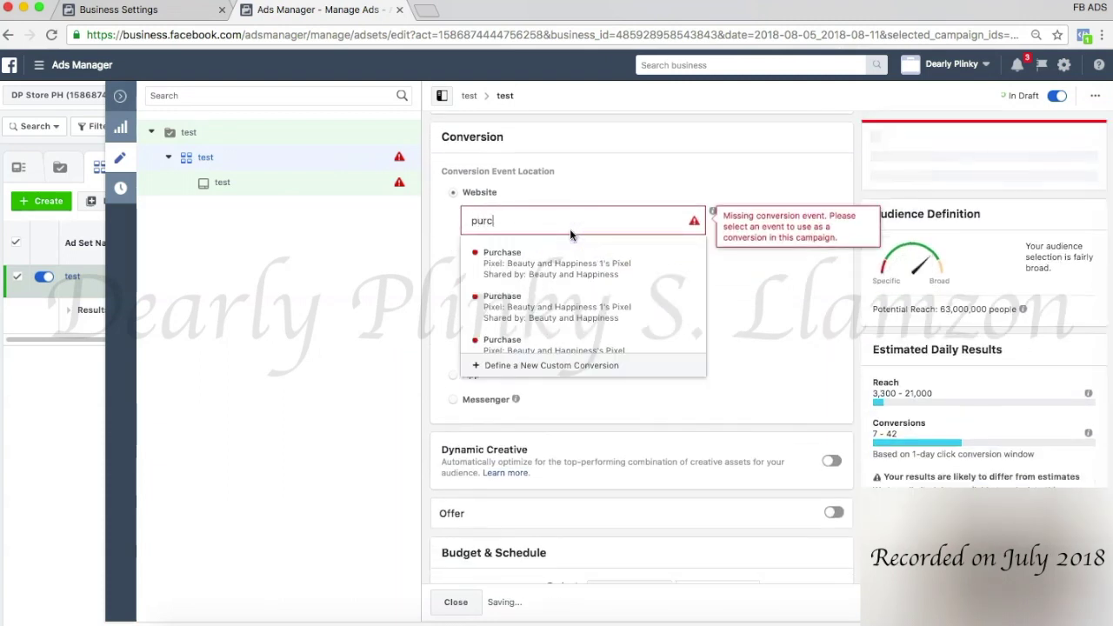
mouse_move(625, 270)
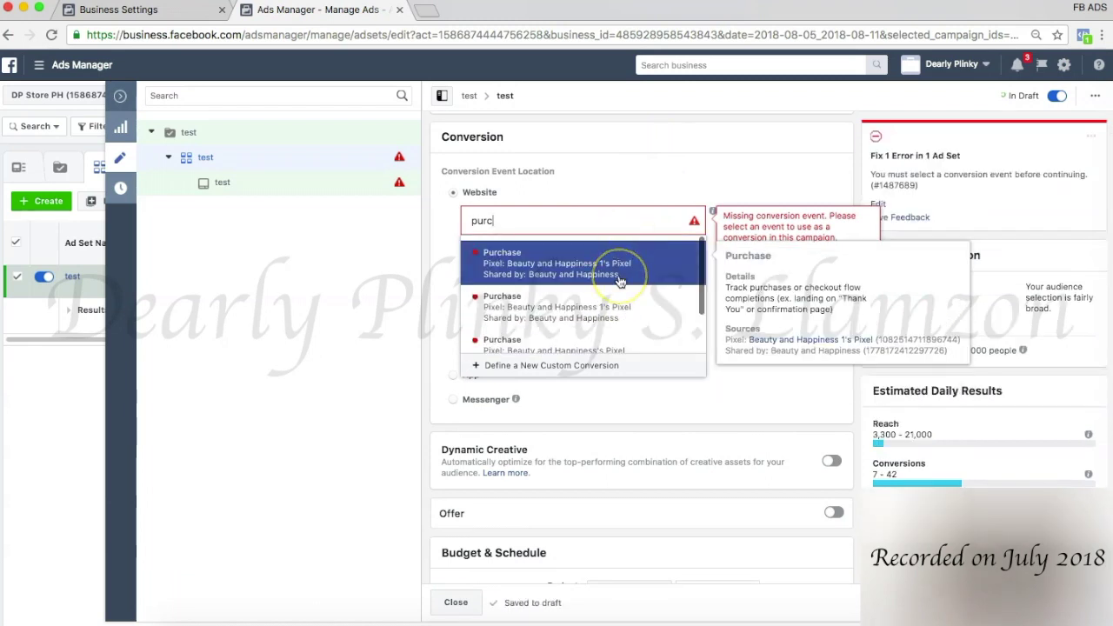
scroll(621, 281, down, 2)
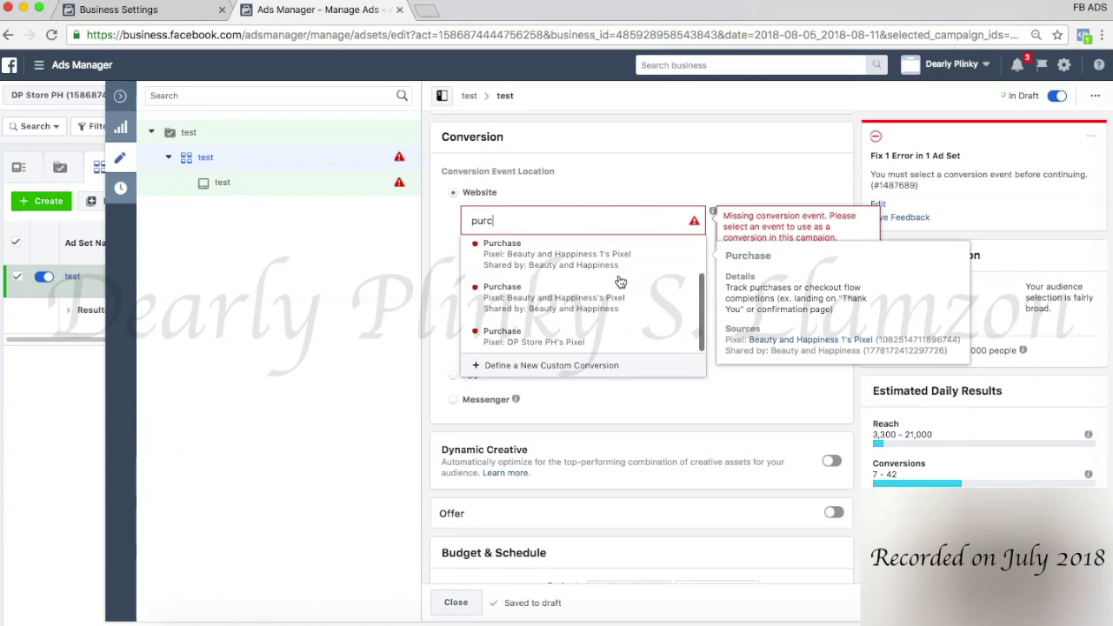
scroll(620, 281, up, 2)
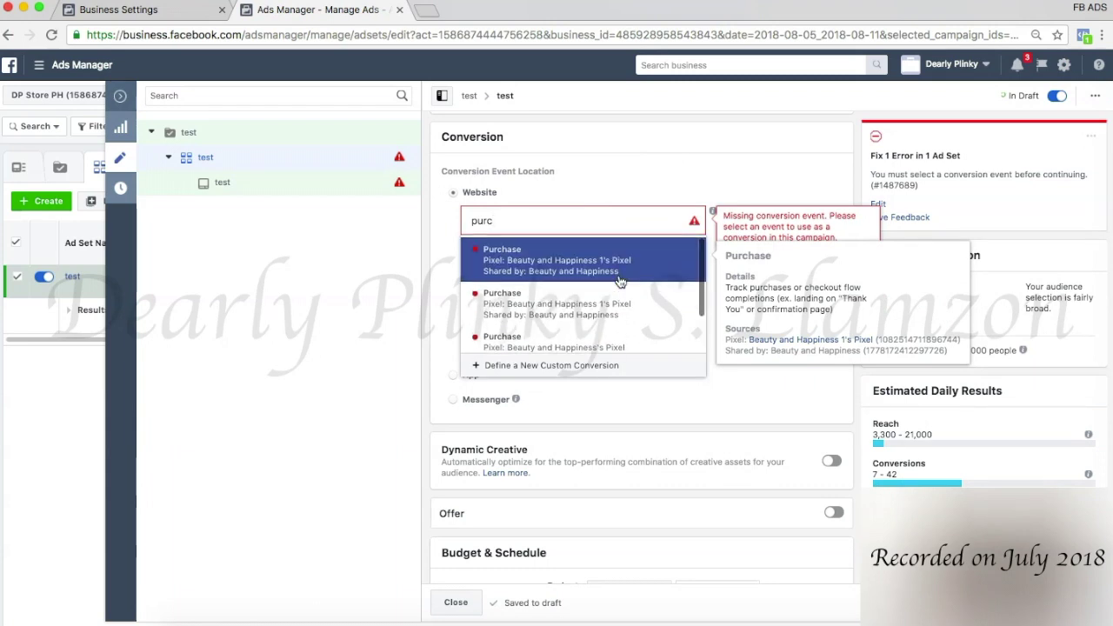
click(601, 174)
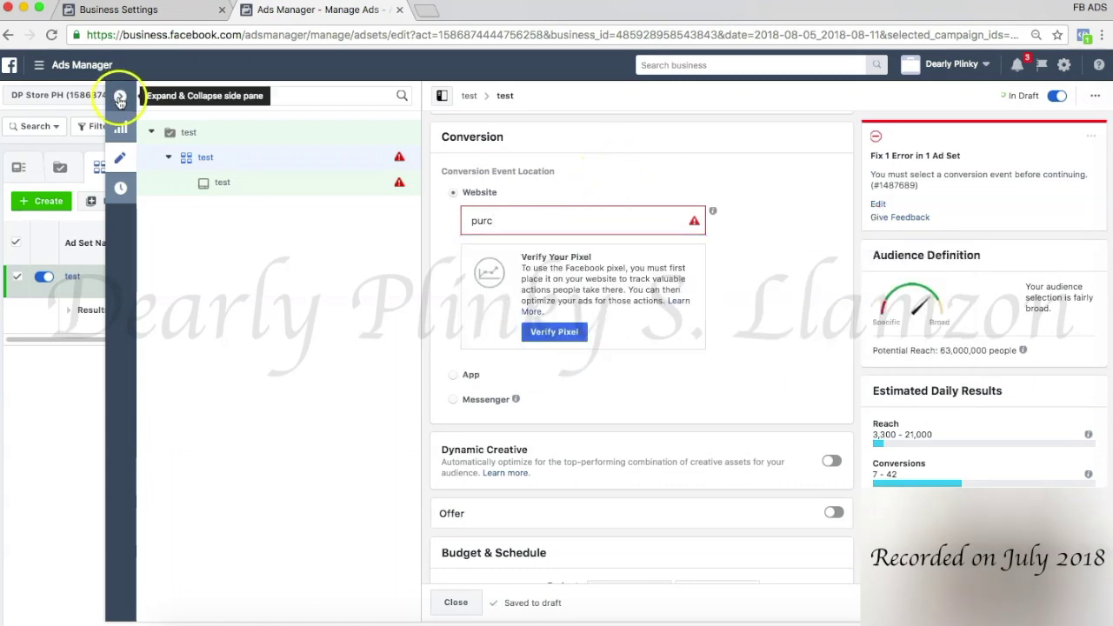
Close the ad set editor, clear the ad set and campaign selections, and return to the campaign list
click(120, 95)
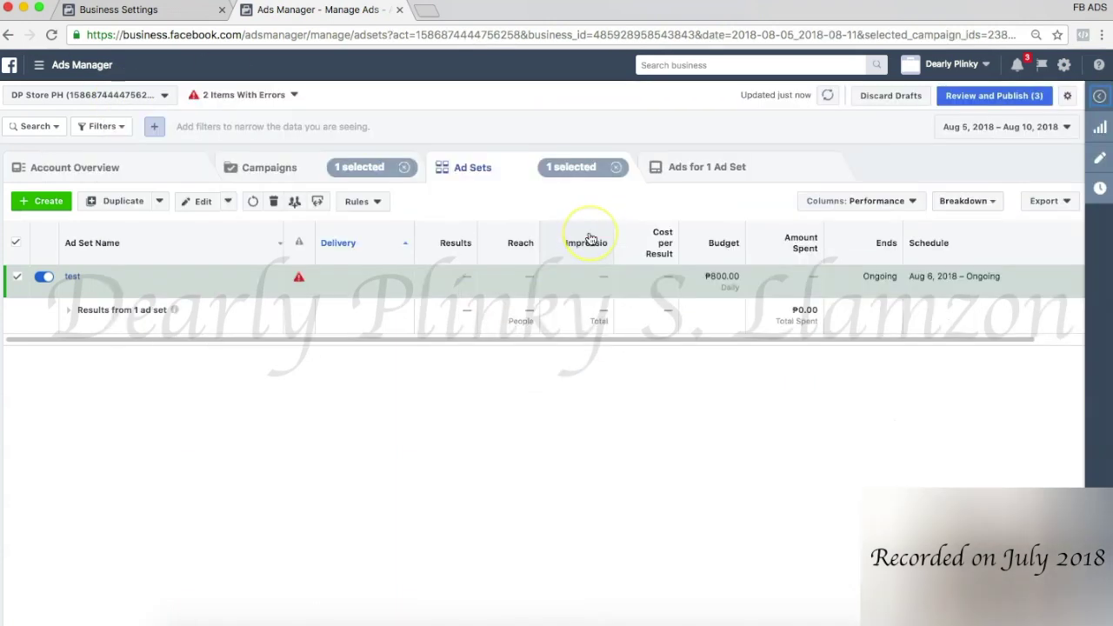
click(616, 167)
click(405, 168)
click(353, 180)
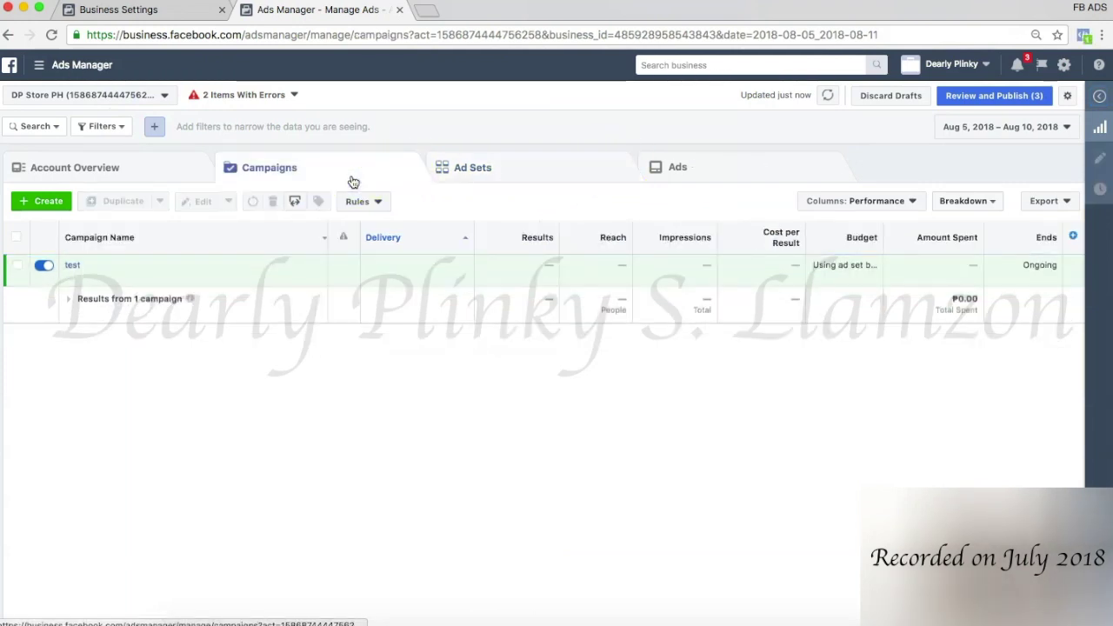